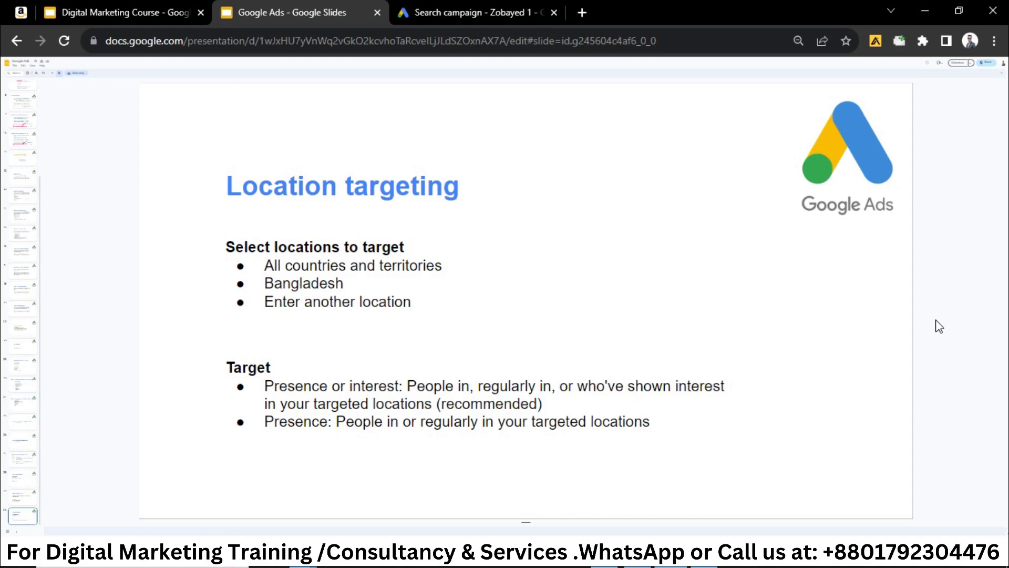
Review the options for selecting locations to target on the Location targeting slide
{"action": "double_click", "coordinate": [364, 246]}
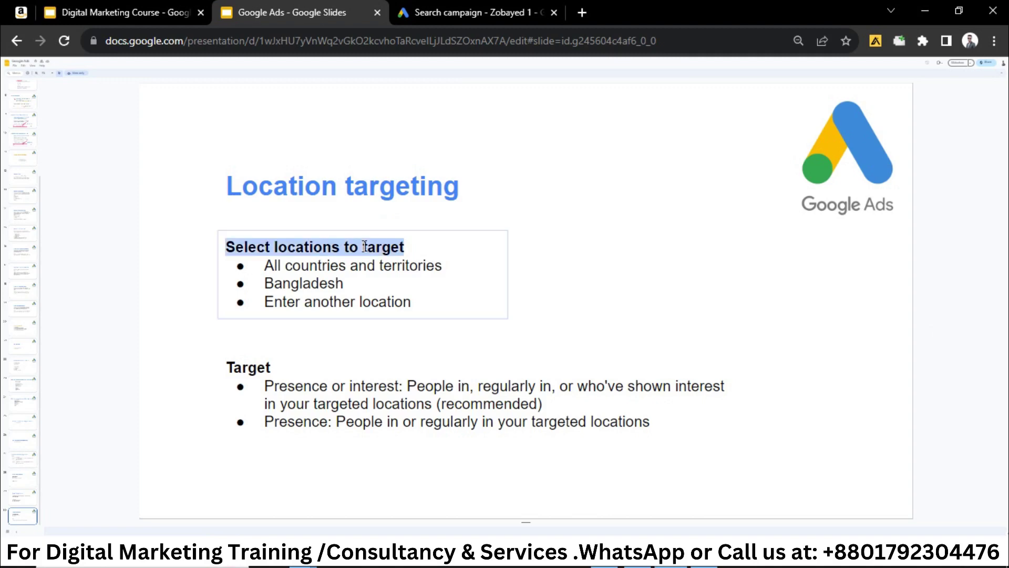
{"action": "double_click", "coordinate": [431, 310]}
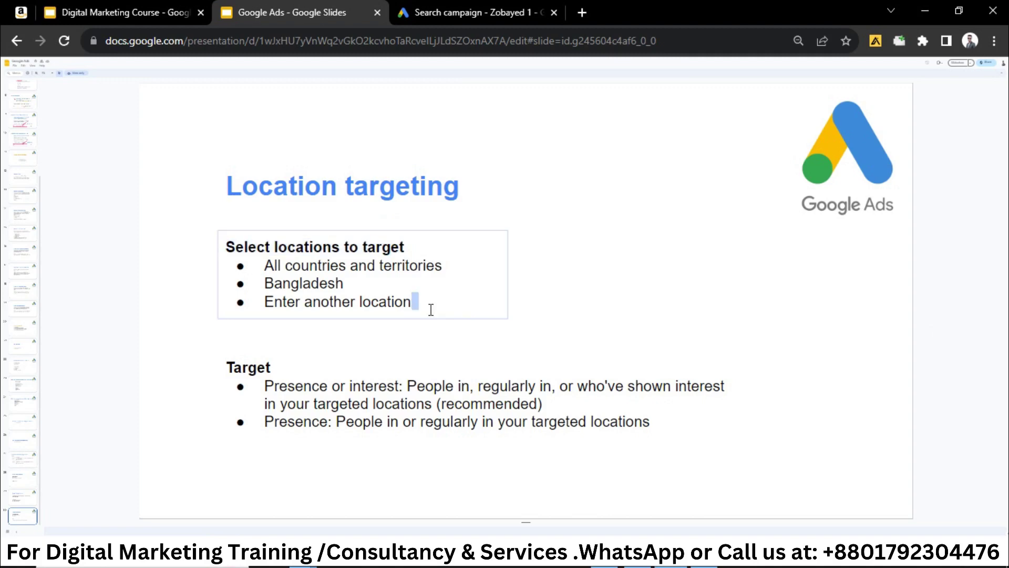
{"action": "triple_click", "coordinate": [322, 268]}
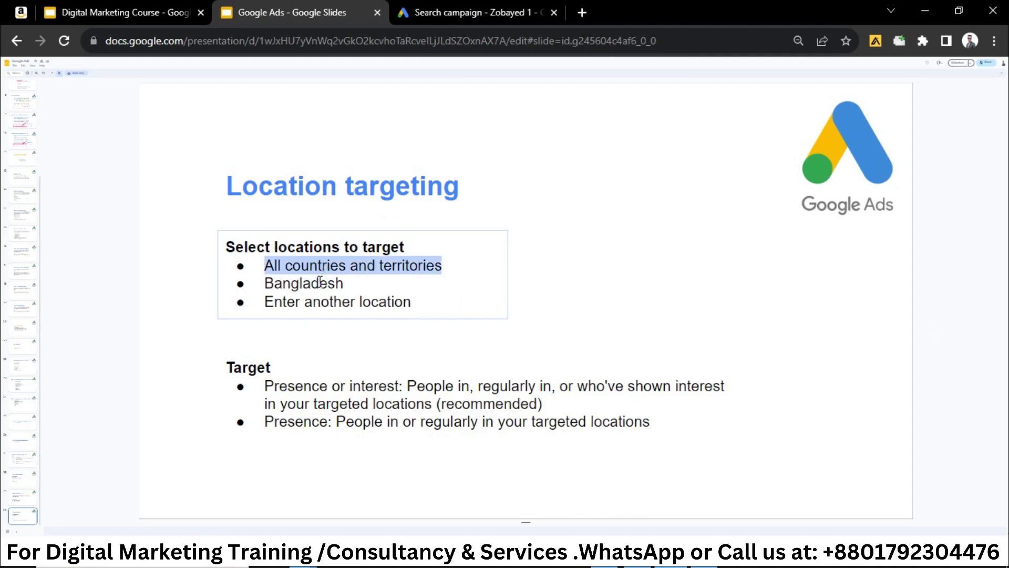
{"action": "double_click", "coordinate": [320, 283]}
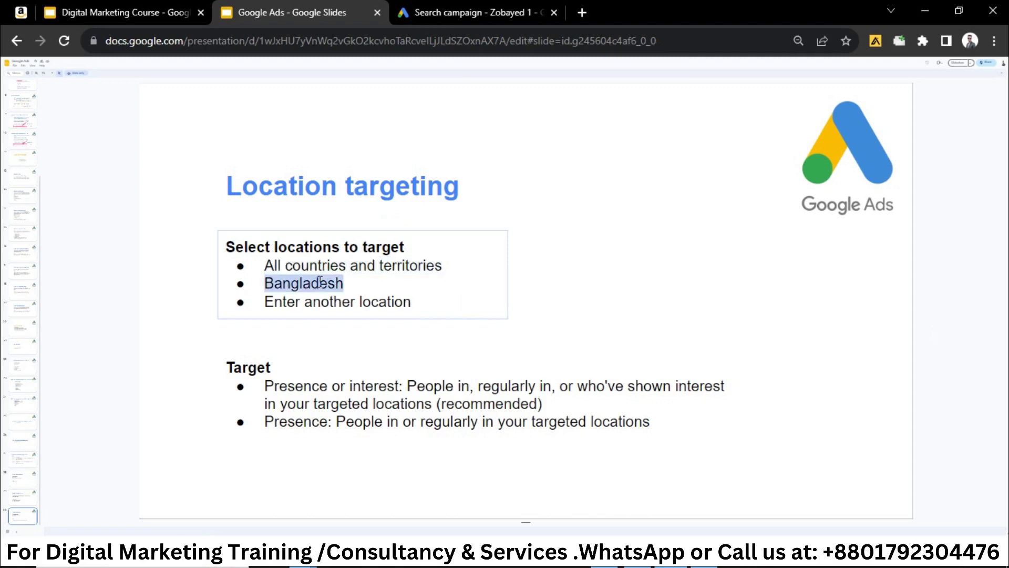
{"action": "left_click", "coordinate": [720, 298]}
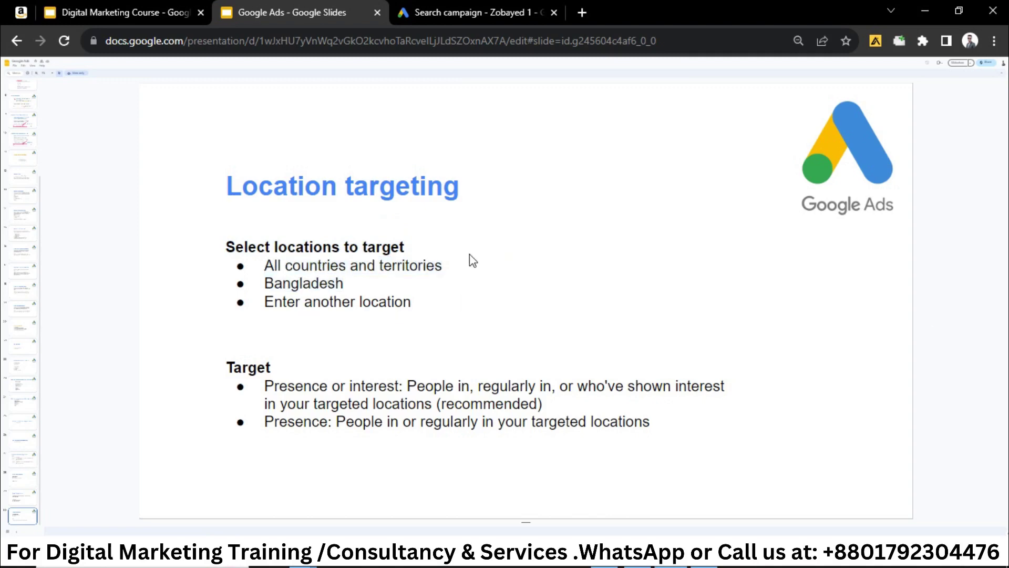
{"action": "triple_click", "coordinate": [326, 305]}
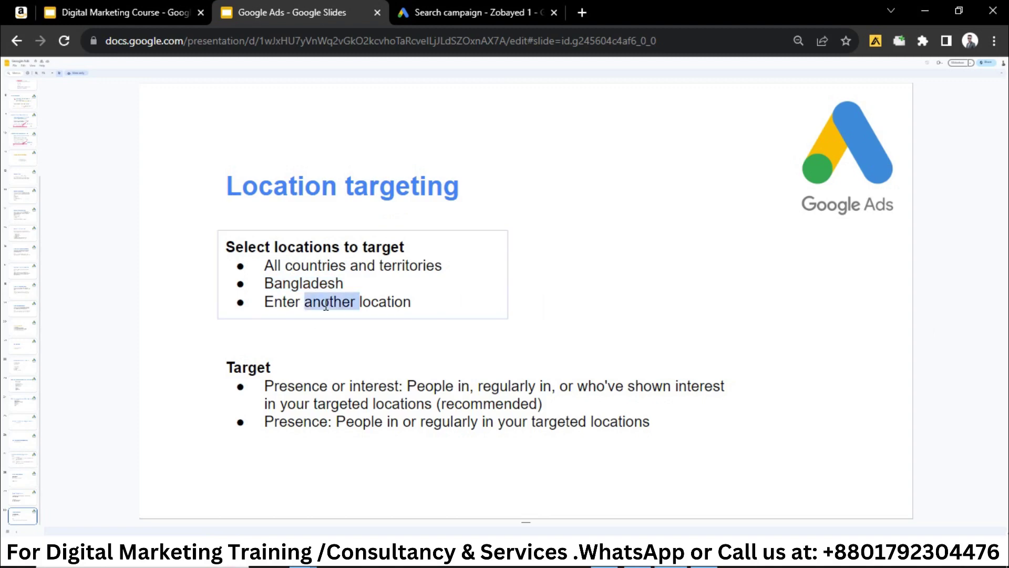
{"action": "left_click", "coordinate": [326, 305]}
Switch to the Google Ads campaign draft and expand the location options in the Locations section
{"action": "left_click", "coordinate": [442, 8]}
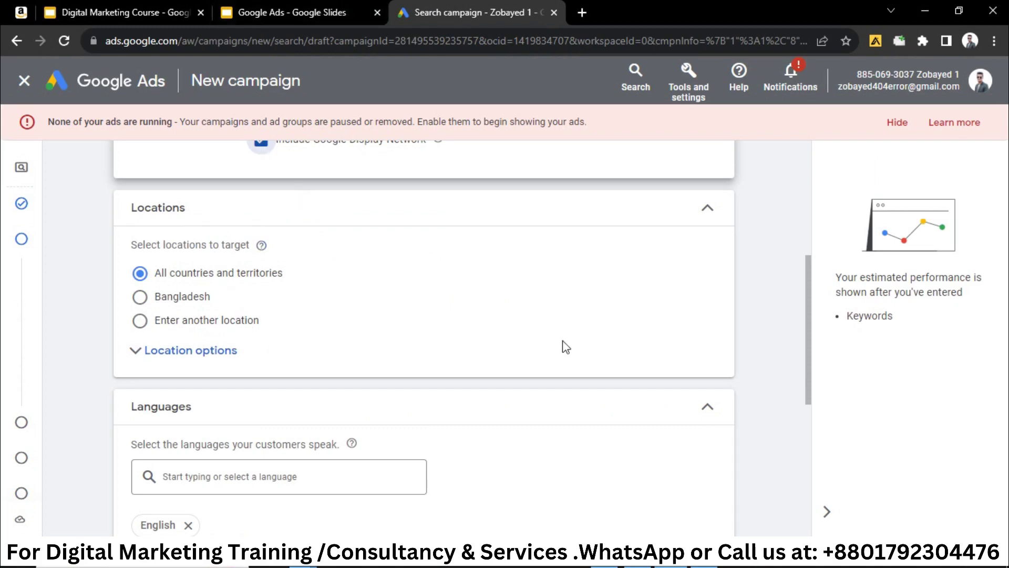
{"action": "scroll", "coordinate": [564, 374], "scroll_direction": "down", "scroll_amount": 2}
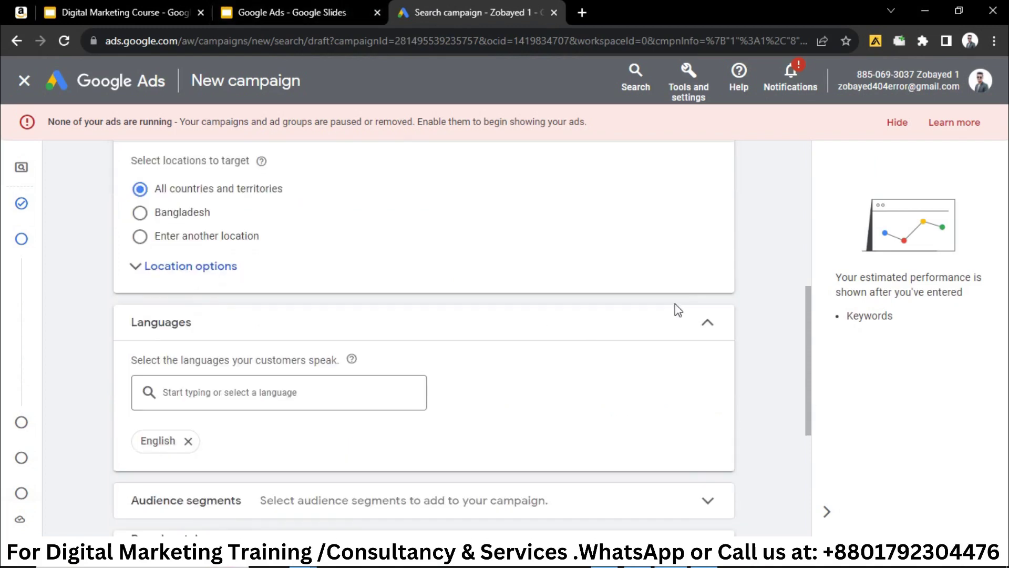
{"action": "left_click", "coordinate": [235, 278]}
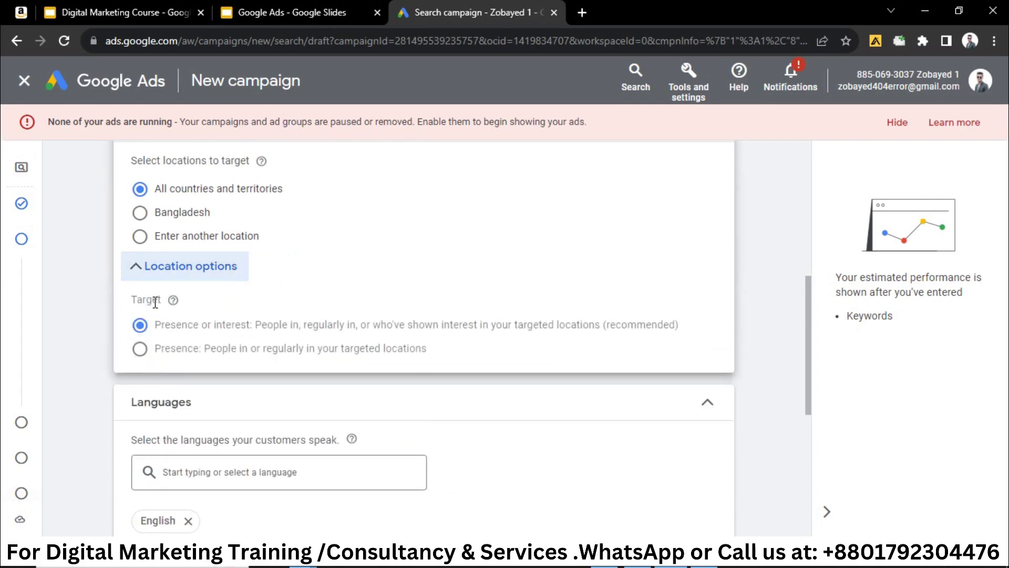
Return to the Google Slides deck and compare the "Presence or interest" and "Presence" target options
{"action": "left_click", "coordinate": [341, 13]}
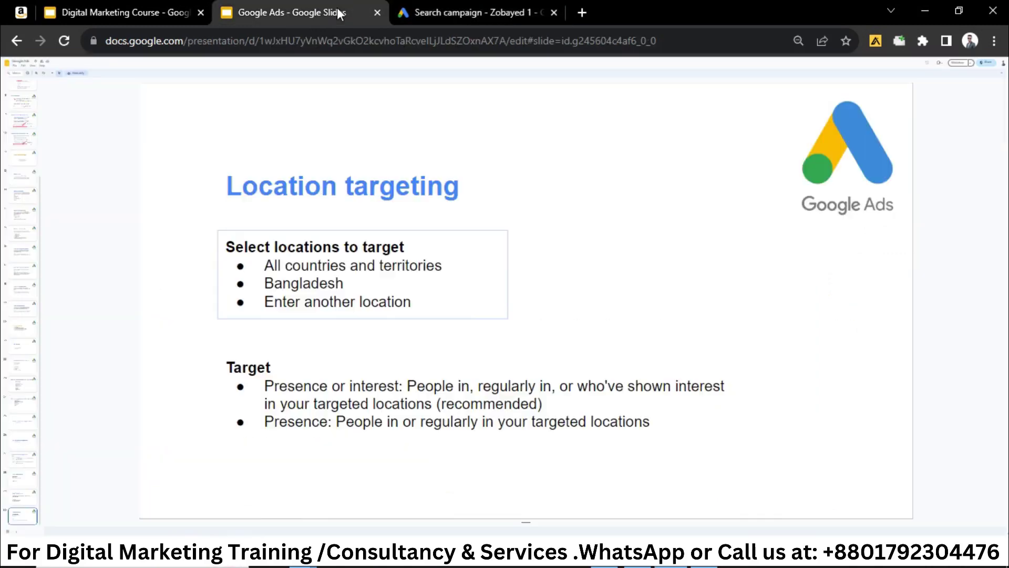
{"action": "double_click", "coordinate": [310, 390]}
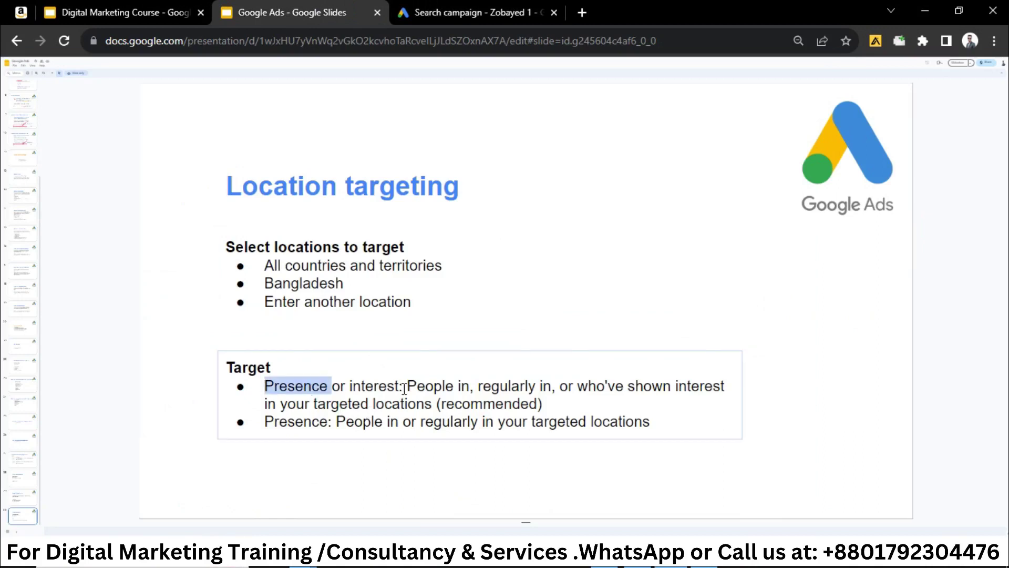
{"action": "left_click_drag", "start_coordinate": [403, 389], "coordinate": [268, 386]}
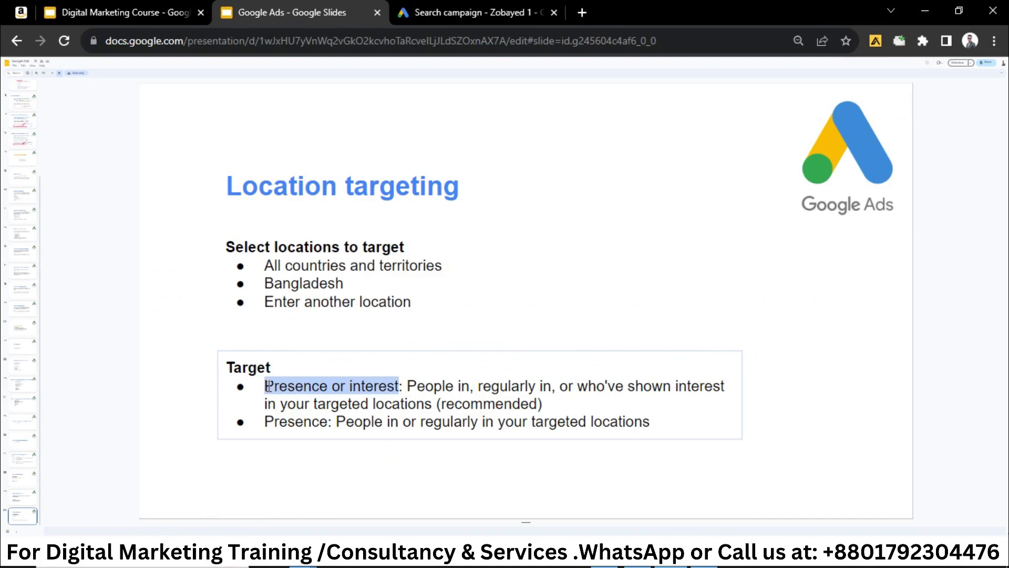
{"action": "double_click", "coordinate": [309, 422]}
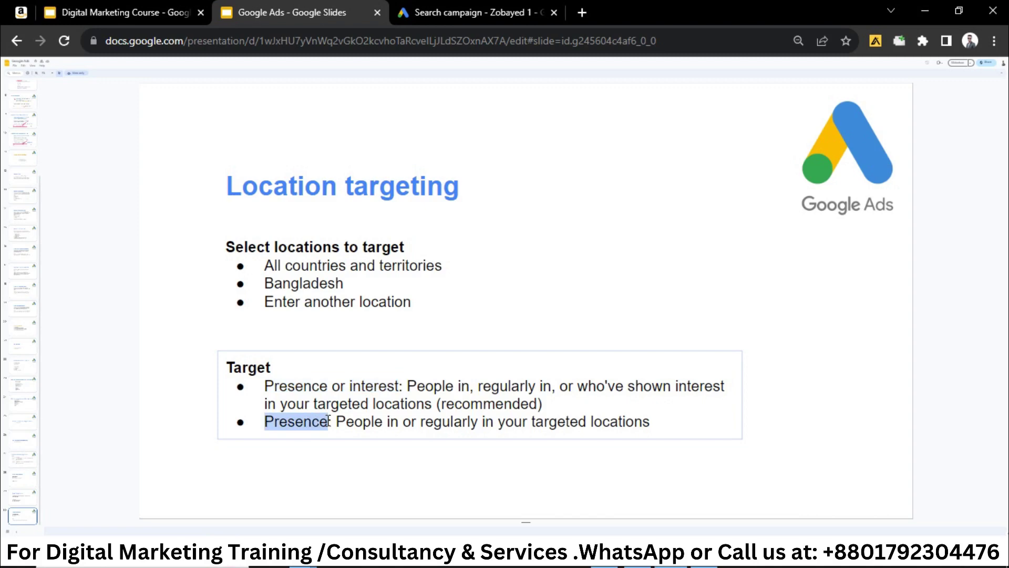
{"action": "left_click", "coordinate": [328, 421]}
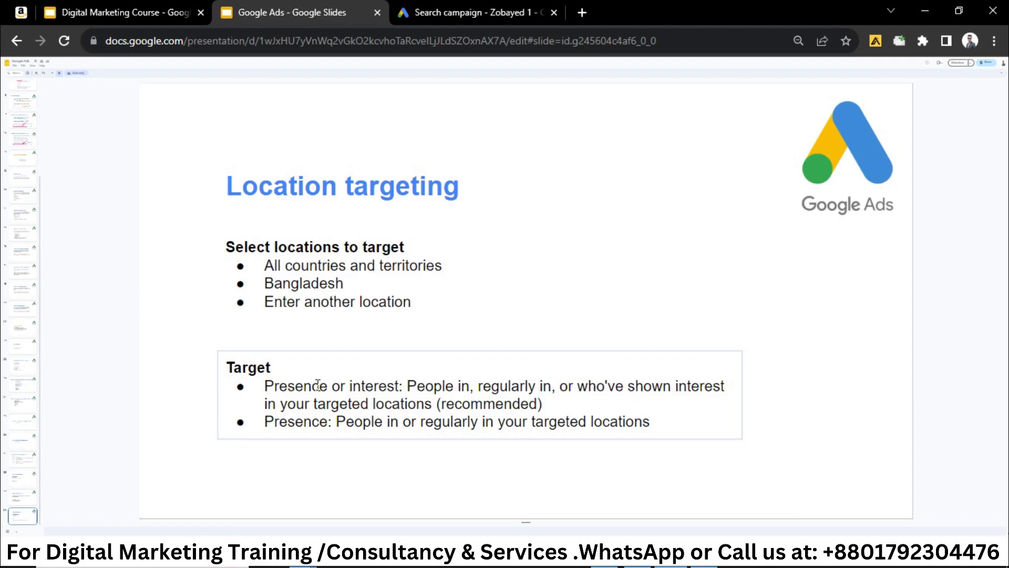
{"action": "double_click", "coordinate": [311, 420]}
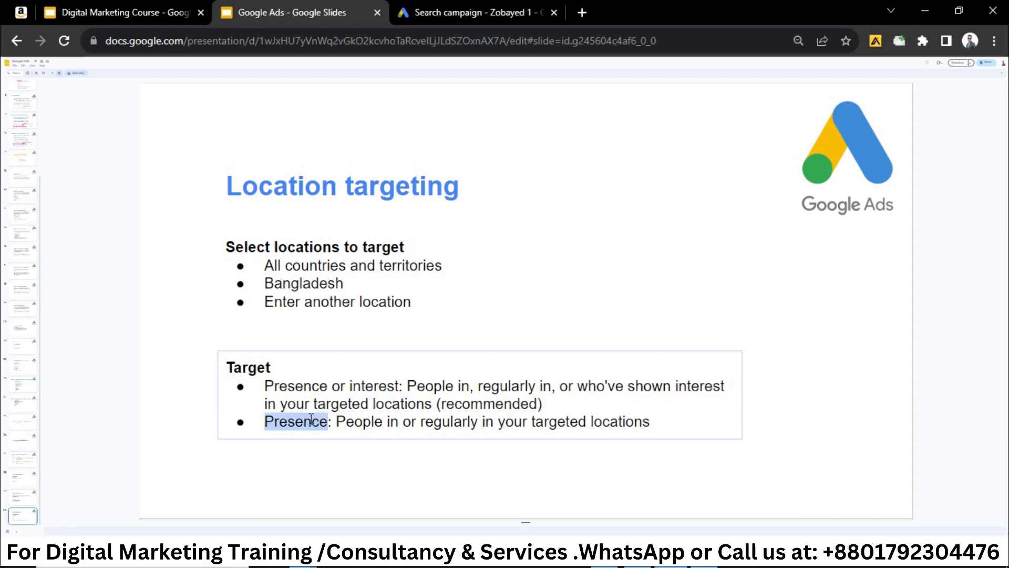
{"action": "left_click", "coordinate": [311, 420]}
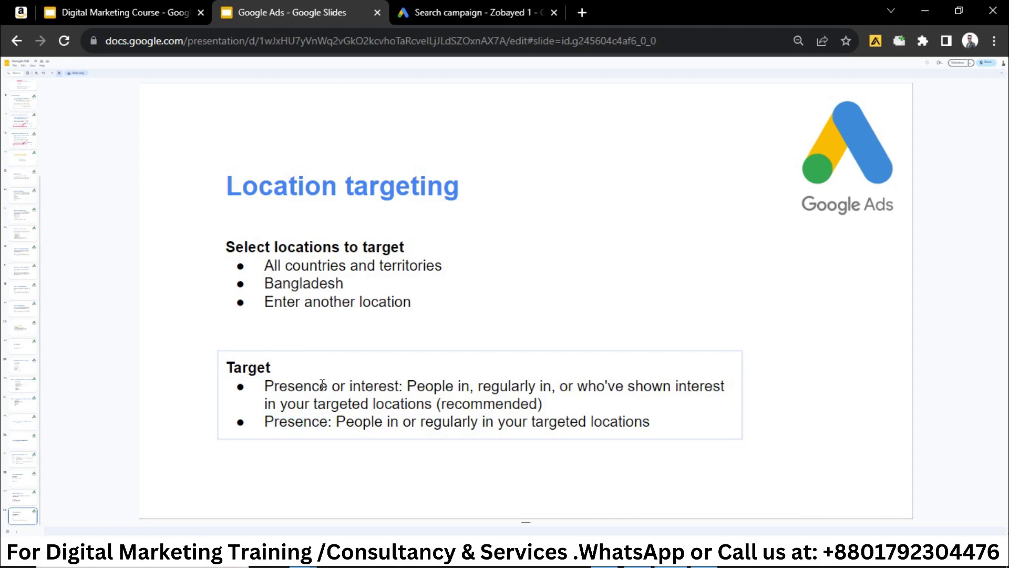
Back in the Google Ads draft, set the location target to "Presence: People in or regularly in your targeted locations" and collapse the location options
{"action": "left_click", "coordinate": [516, 12]}
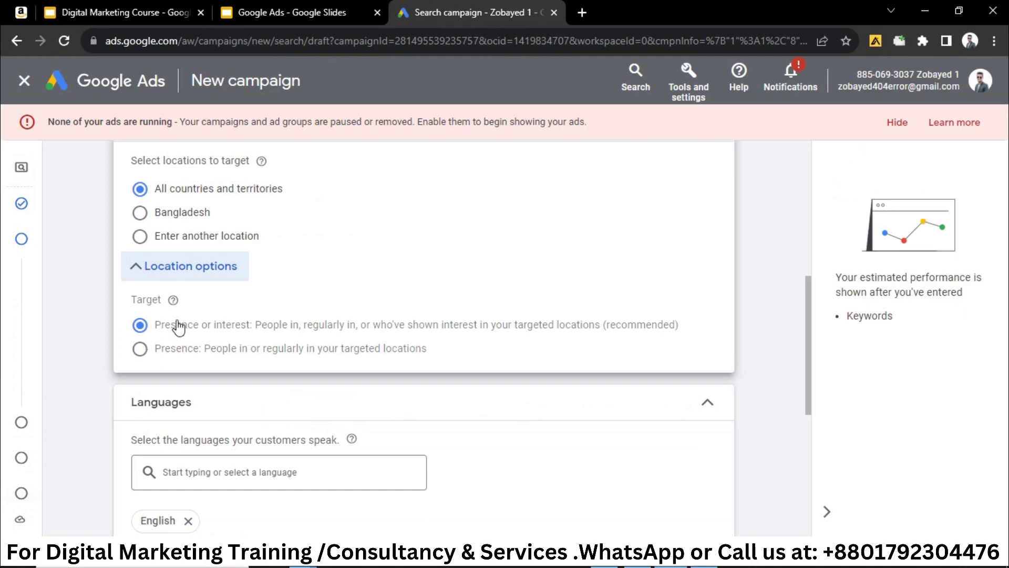
{"action": "left_click", "coordinate": [140, 349]}
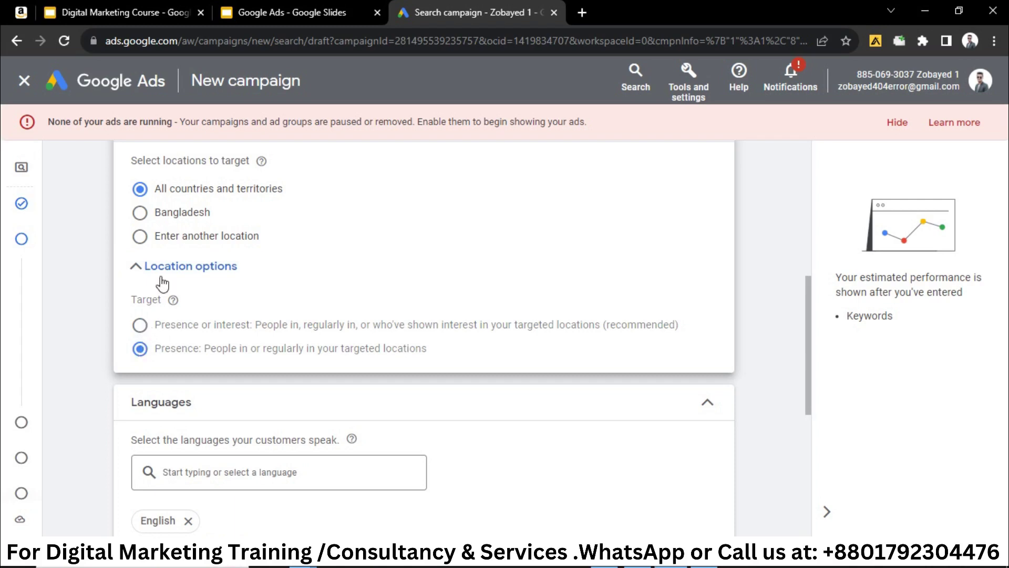
{"action": "left_click", "coordinate": [152, 327]}
{"action": "left_click", "coordinate": [141, 353]}
{"action": "scroll", "coordinate": [162, 328], "scroll_direction": "up", "scroll_amount": 1}
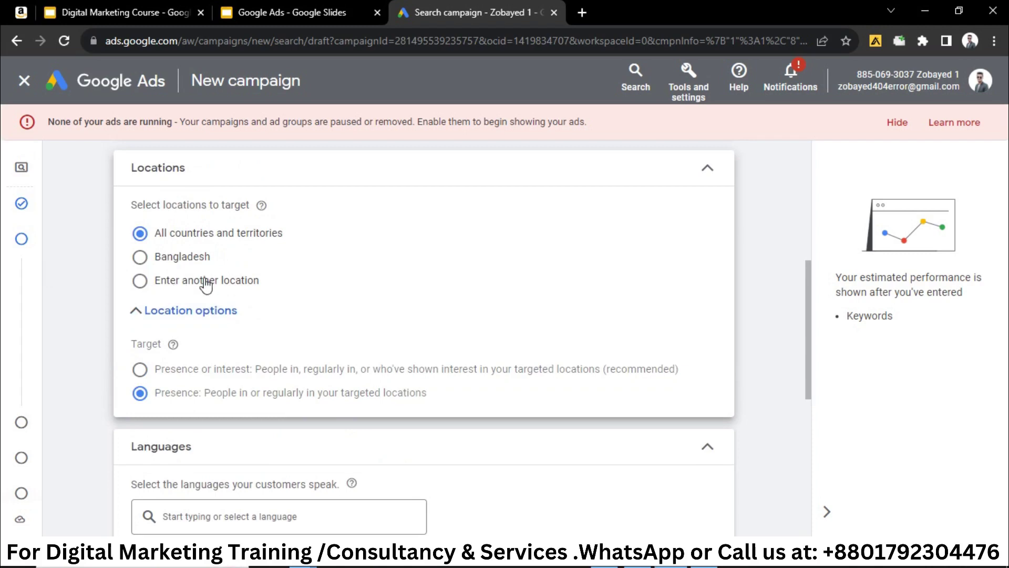
{"action": "left_click", "coordinate": [214, 314]}
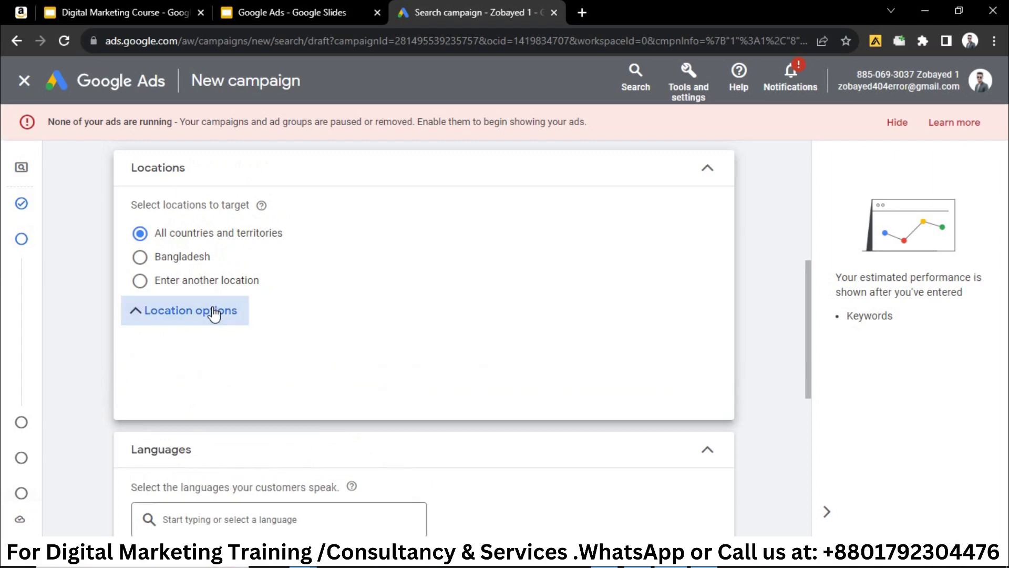
Choose to enter another location and add Rajshahi Division, Bangladesh as a targeted location
{"action": "left_click", "coordinate": [145, 285]}
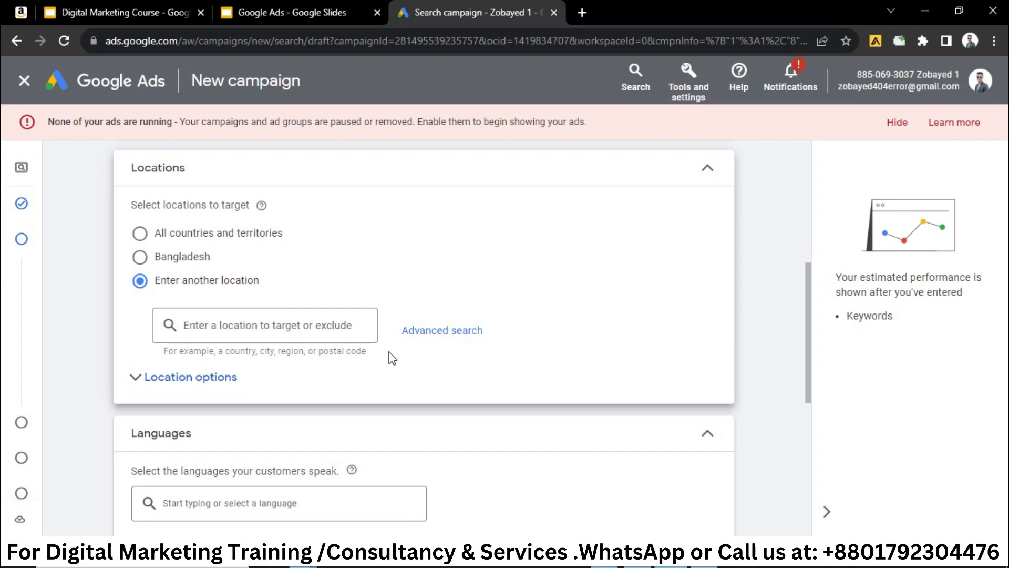
{"action": "left_click", "coordinate": [314, 321]}
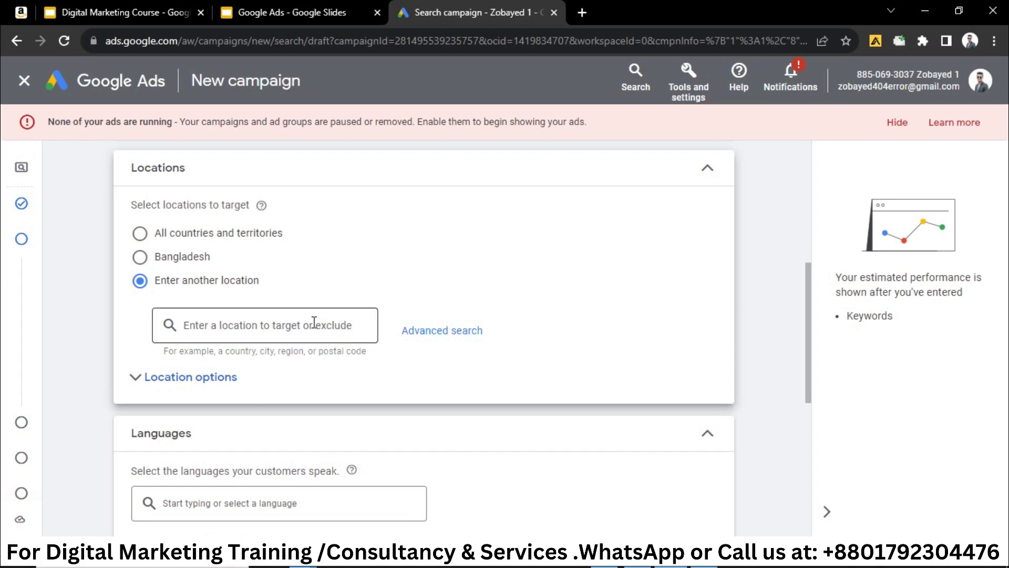
{"action": "type", "text": "Ra"}
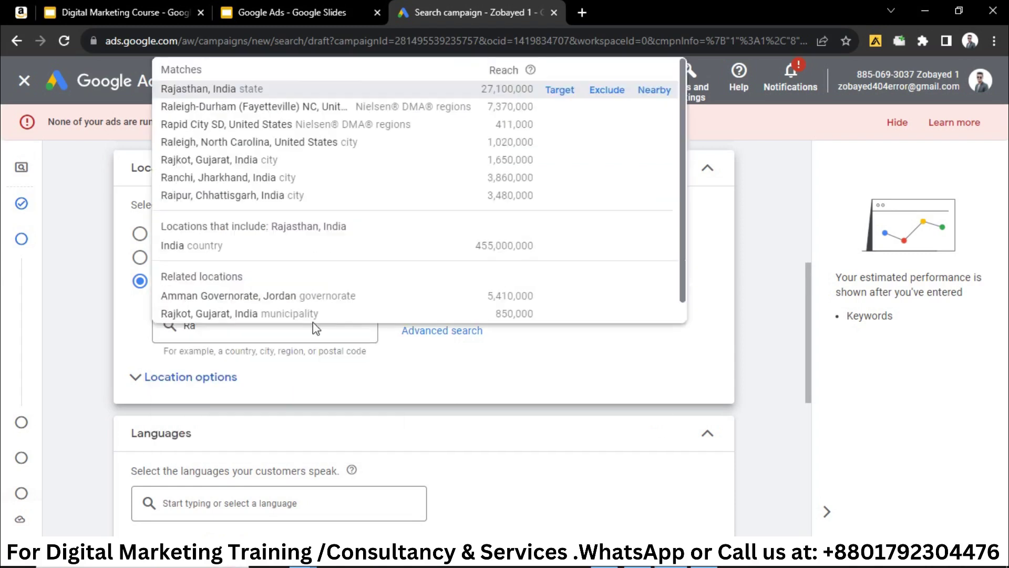
{"action": "type", "text": "jshahi"}
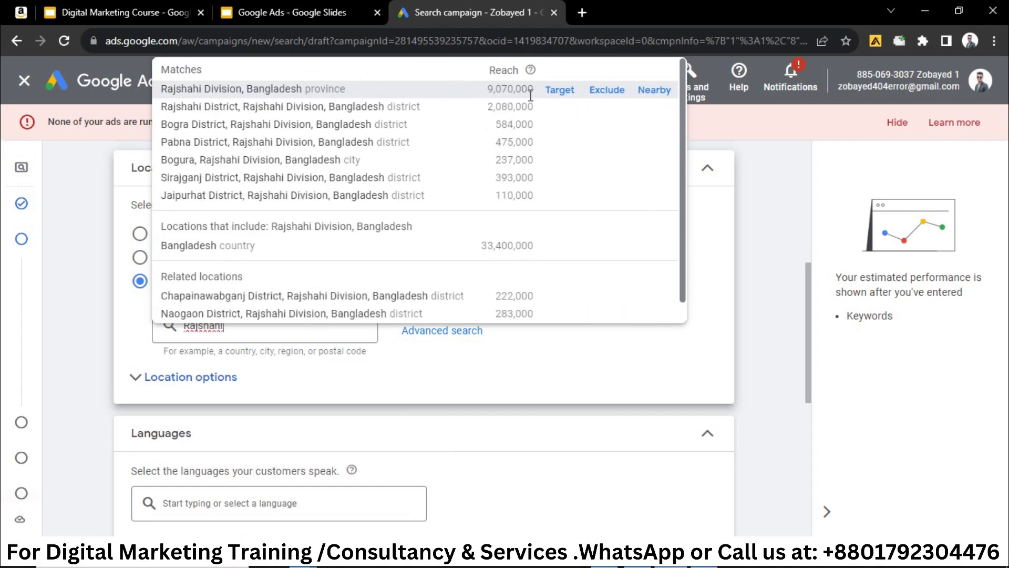
{"action": "left_click", "coordinate": [428, 98]}
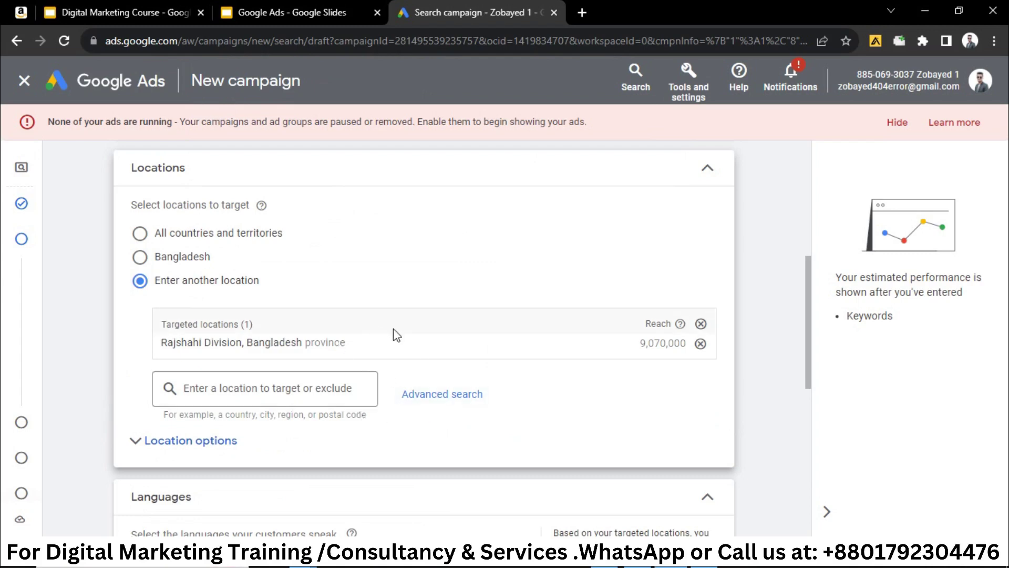
Search the locations for "rajshahi" and look over the matches and their Target, Exclude and Nearby choices
{"action": "left_click", "coordinate": [314, 384]}
{"action": "type", "text": "raj"}
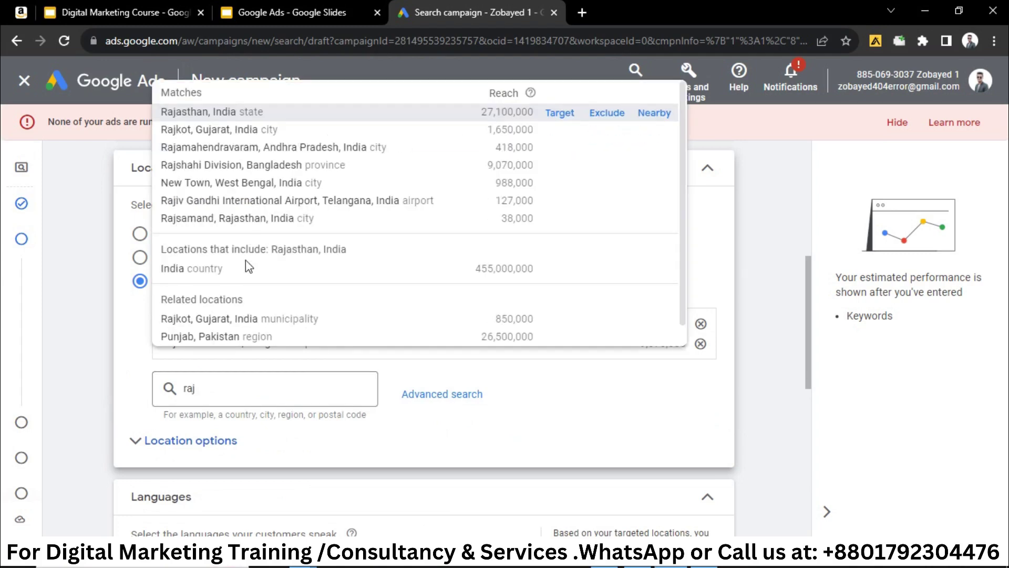
{"action": "type", "text": "shahi"}
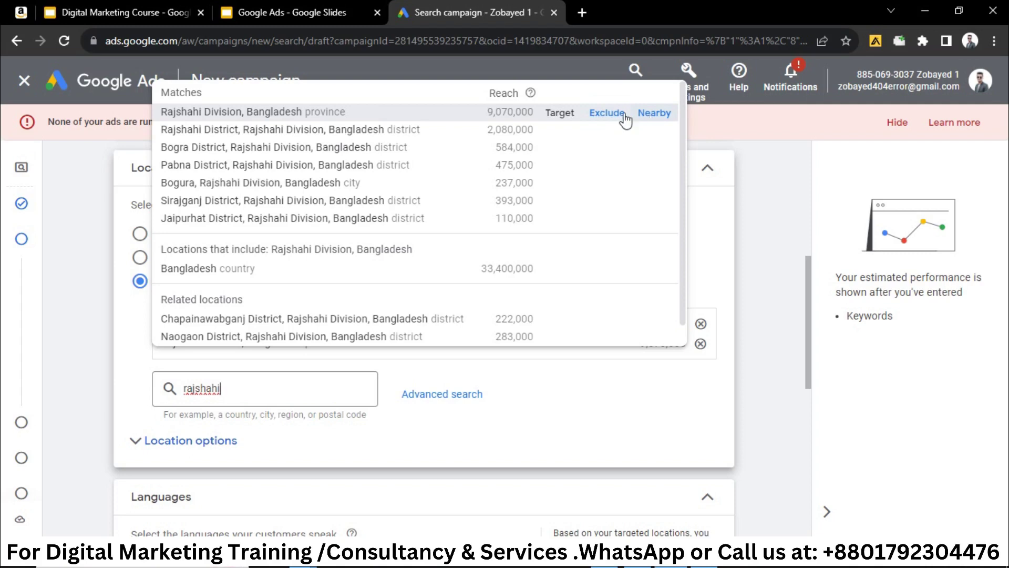
{"action": "left_click", "coordinate": [776, 181]}
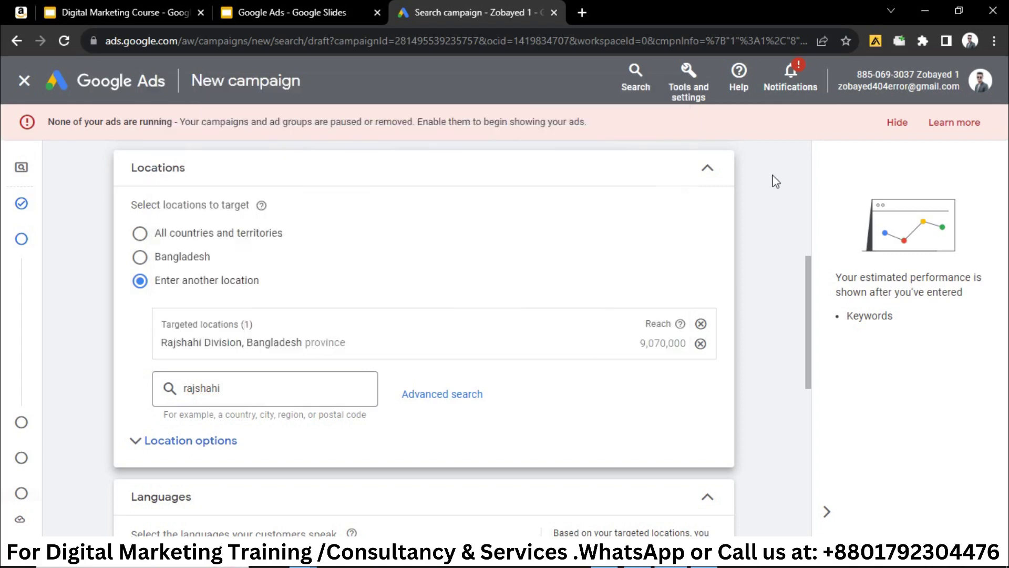
Exclude Natore District, Rajshahi Division, Bangladesh from the campaign's locations
{"action": "left_click", "coordinate": [231, 390]}
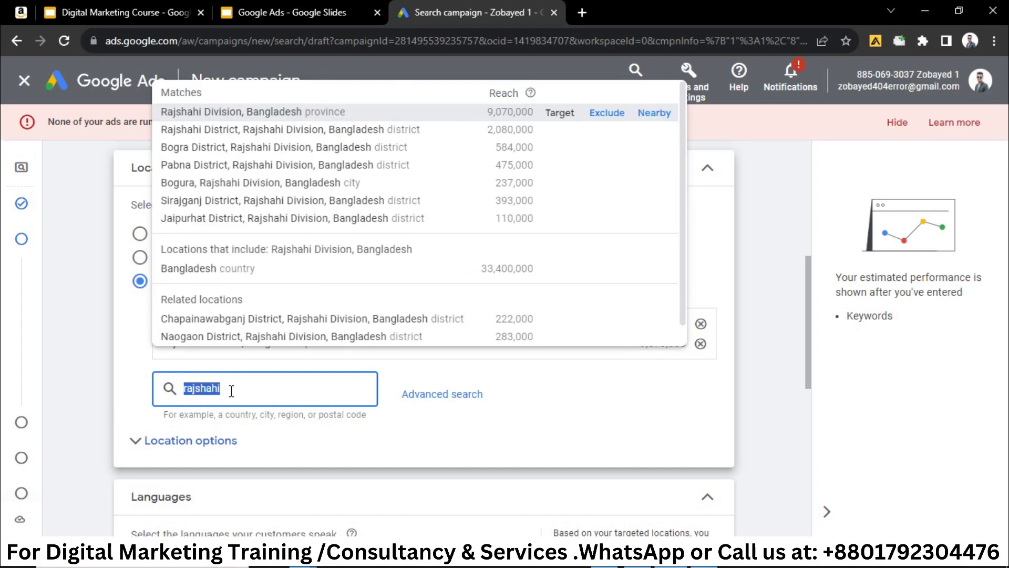
{"action": "type", "text": "Nator"}
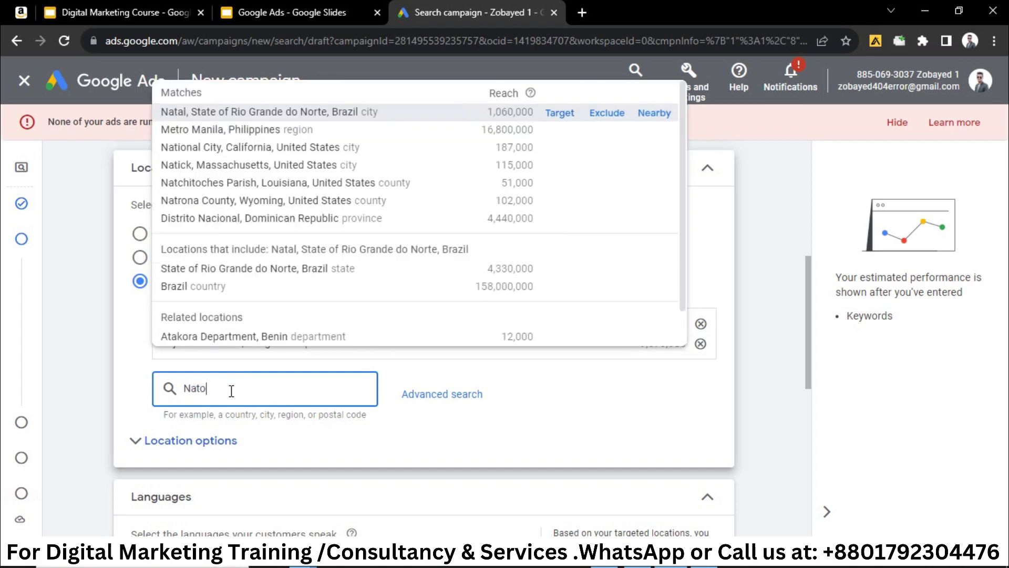
{"action": "left_click", "coordinate": [607, 112]}
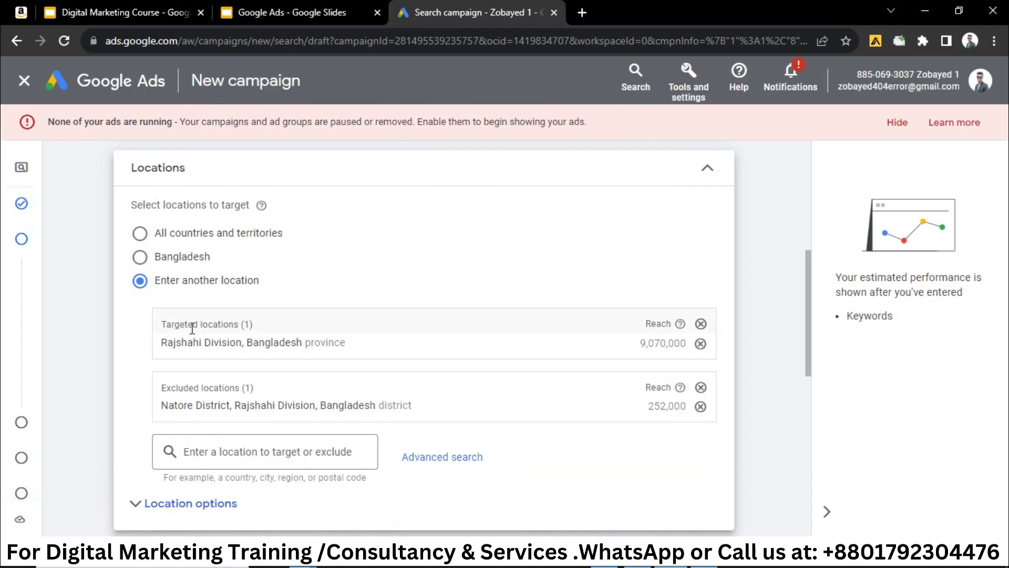
Examine the excluded locations list and the reach of Natore District
{"action": "double_click", "coordinate": [181, 390]}
{"action": "left_click", "coordinate": [180, 392]}
{"action": "double_click", "coordinate": [667, 410]}
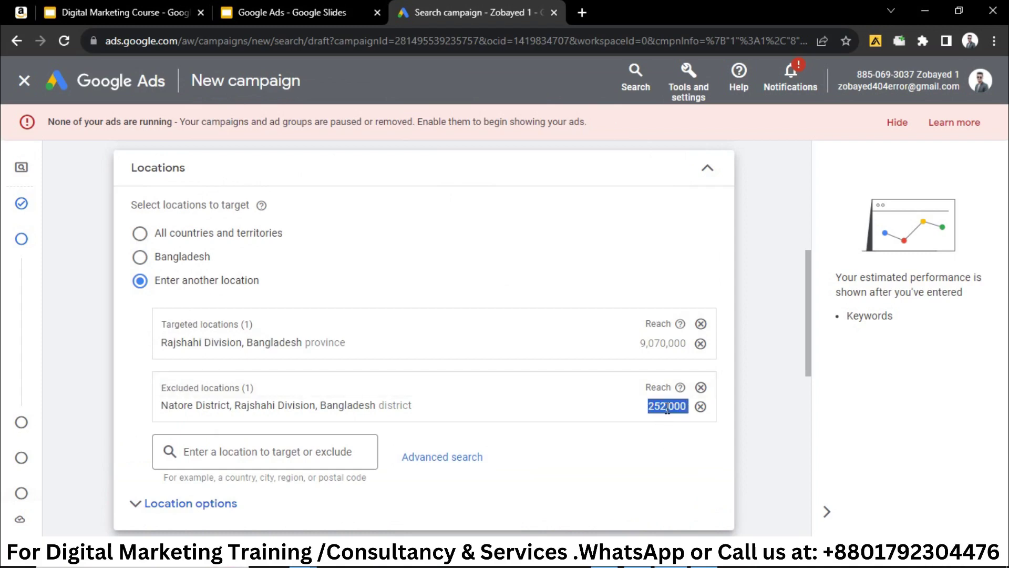
{"action": "left_click", "coordinate": [667, 409]}
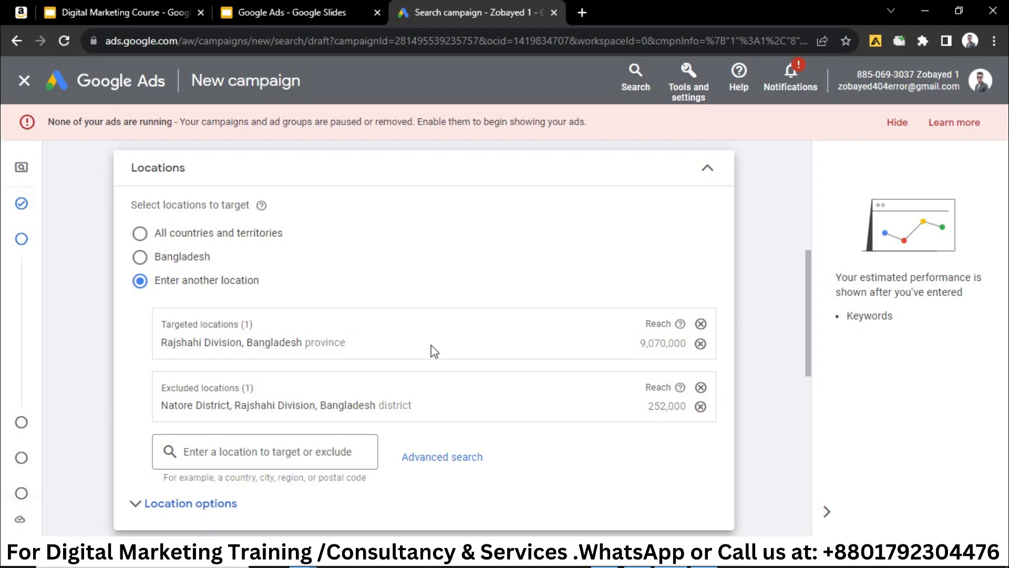
Open the advanced location search and enable adding locations in bulk
{"action": "scroll", "coordinate": [381, 368], "scroll_direction": "down", "scroll_amount": 2}
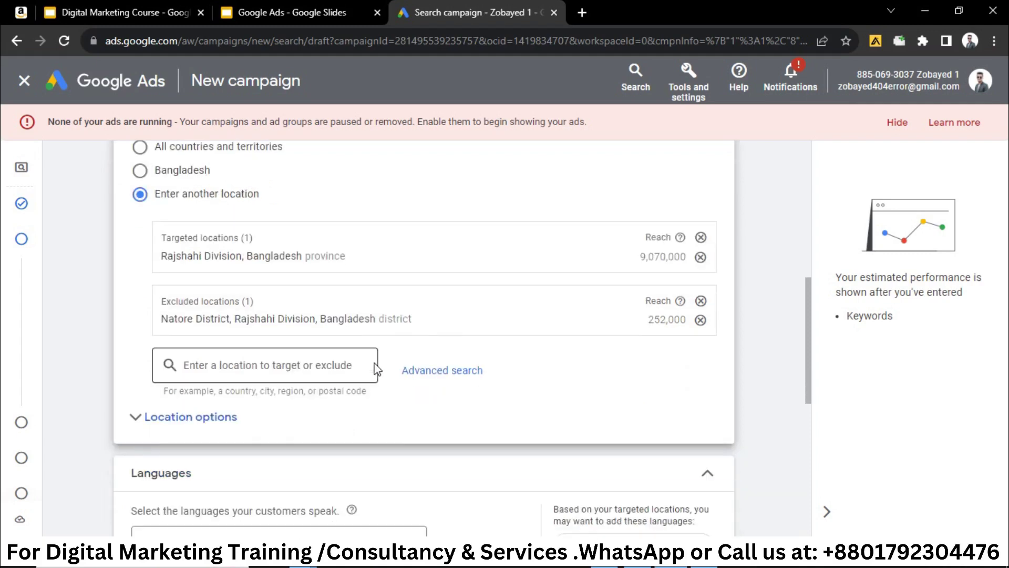
{"action": "left_click", "coordinate": [439, 371]}
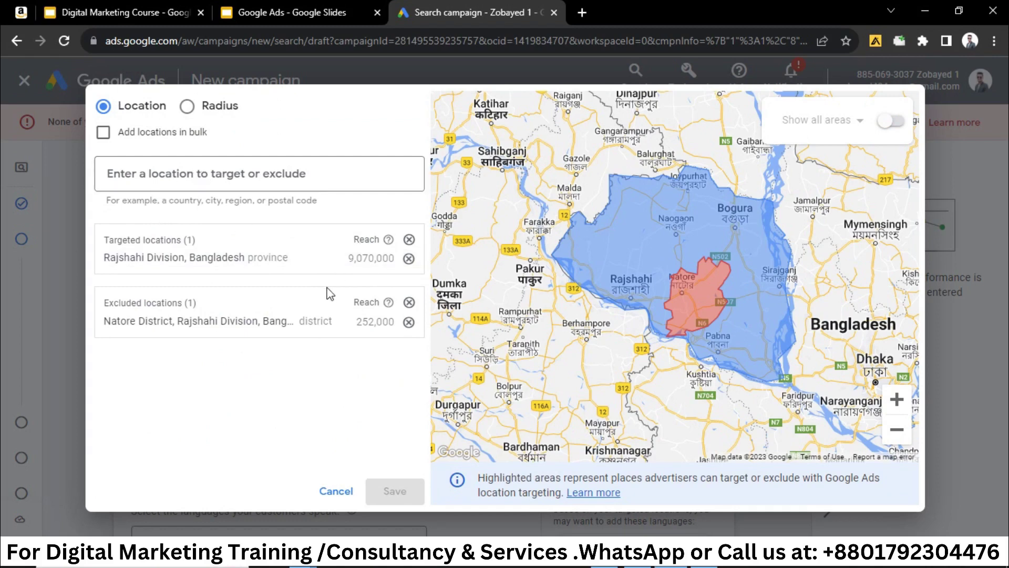
{"action": "left_click", "coordinate": [104, 133]}
{"action": "left_click", "coordinate": [171, 177]}
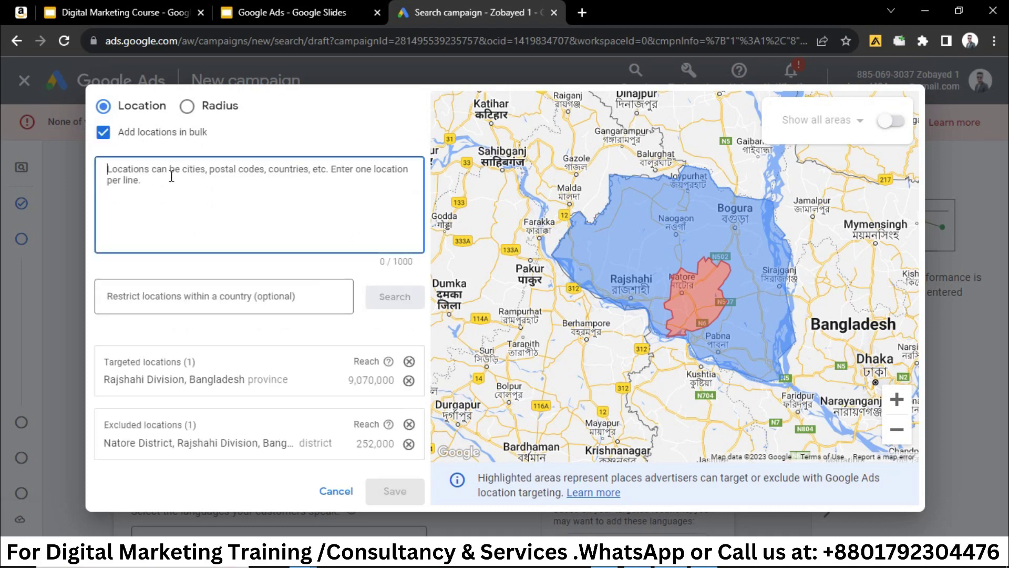
Enter "Rajshahi, Nator" as a comma-separated list of bulk locations
{"action": "type", "text": "Raj"}
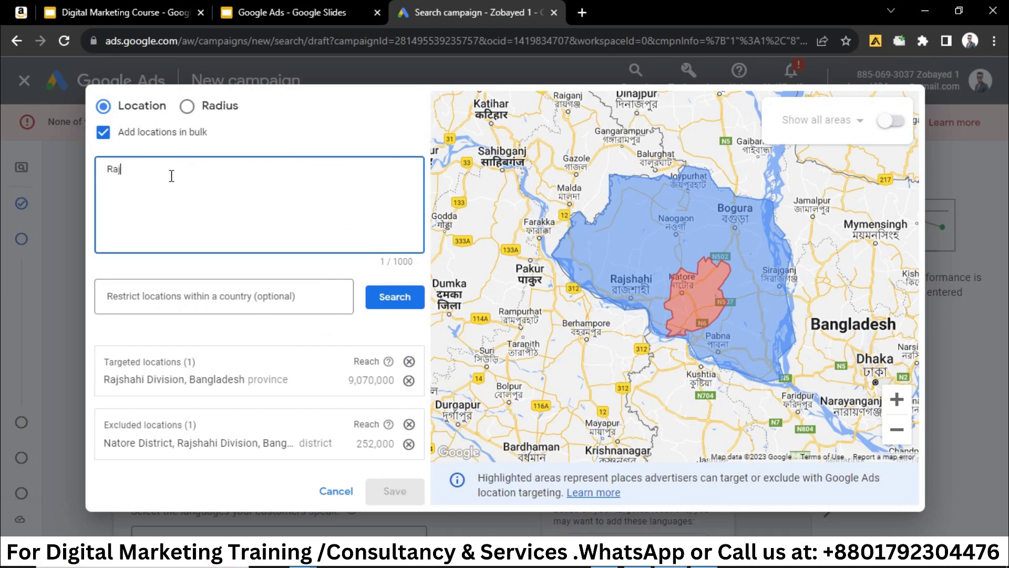
{"action": "type", "text": "shahi,"}
{"action": "key", "text": "Return"}
{"action": "key", "text": "BackSpace"}
{"action": "key", "text": "BackSpace"}
{"action": "type", "text": ",Natoe"}
{"action": "key", "text": "BackSpace"}
{"action": "type", "text": "r"}
{"action": "right_click", "coordinate": [139, 173]}
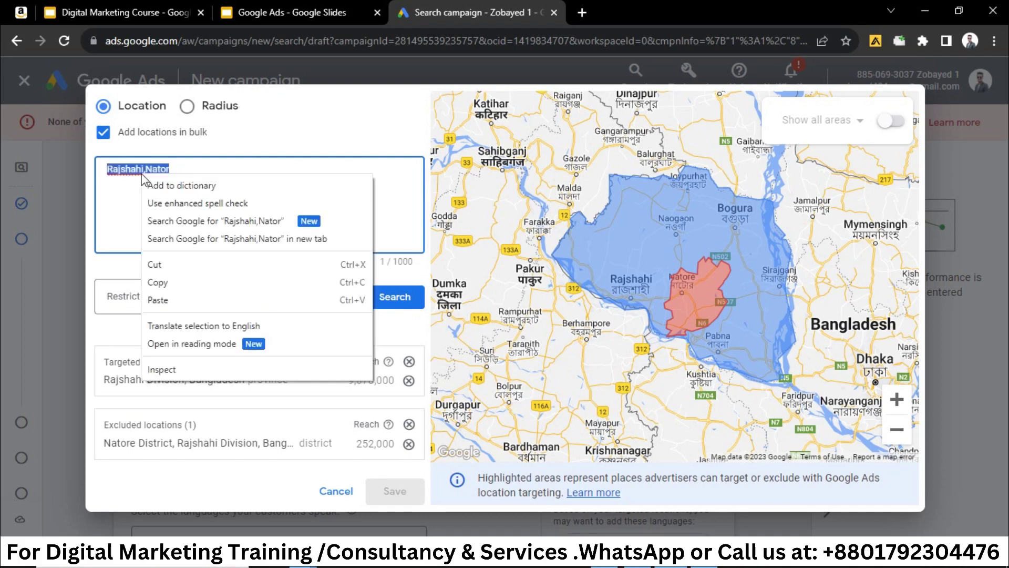
{"action": "left_click", "coordinate": [168, 169]}
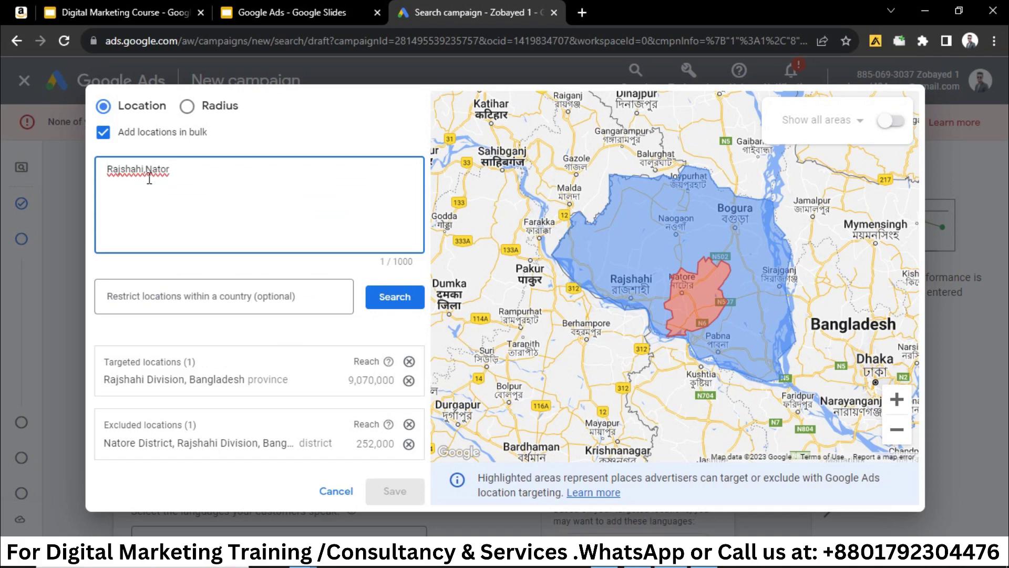
{"action": "left_click", "coordinate": [148, 177]}
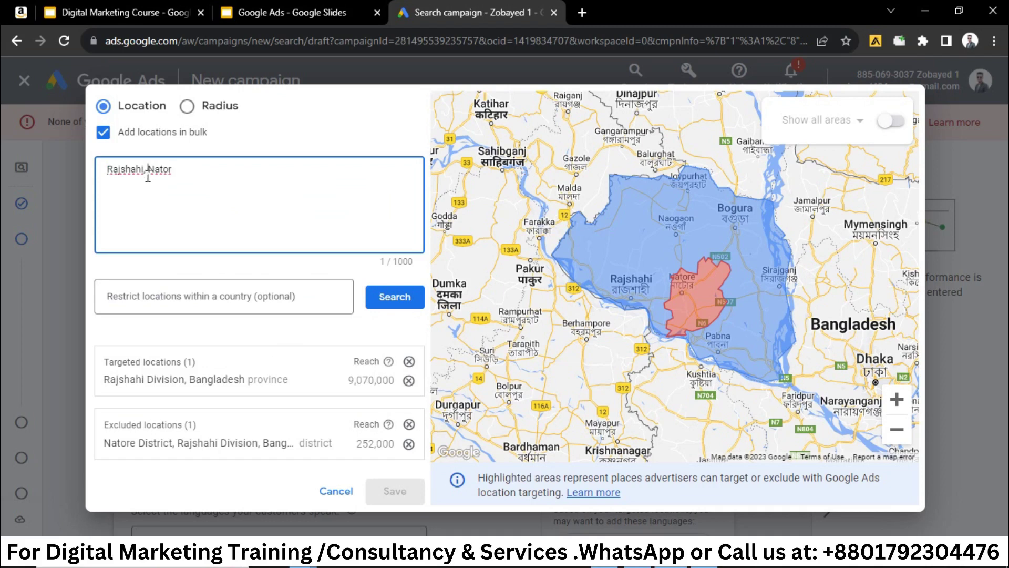
Clear all the text from the bulk locations list
{"action": "left_click", "coordinate": [211, 172]}
{"action": "key", "text": "BackSpace"}
{"action": "key", "text": "BackSpace"}
{"action": "key", "text": "BackSpace"}
{"action": "key", "text": "BackSpace"}
{"action": "key", "text": "BackSpace"}
{"action": "key", "text": "BackSpace"}
{"action": "key", "text": "BackSpace"}
{"action": "key", "text": "BackSpace"}
{"action": "key", "text": "BackSpace"}
{"action": "key", "text": "BackSpace"}
{"action": "key", "text": "BackSpace"}
{"action": "key", "text": "BackSpace"}
{"action": "key", "text": "BackSpace"}
{"action": "key", "text": "BackSpace"}
{"action": "key", "text": "BackSpace"}
{"action": "key", "text": "BackSpace"}
{"action": "key", "text": "BackSpace"}
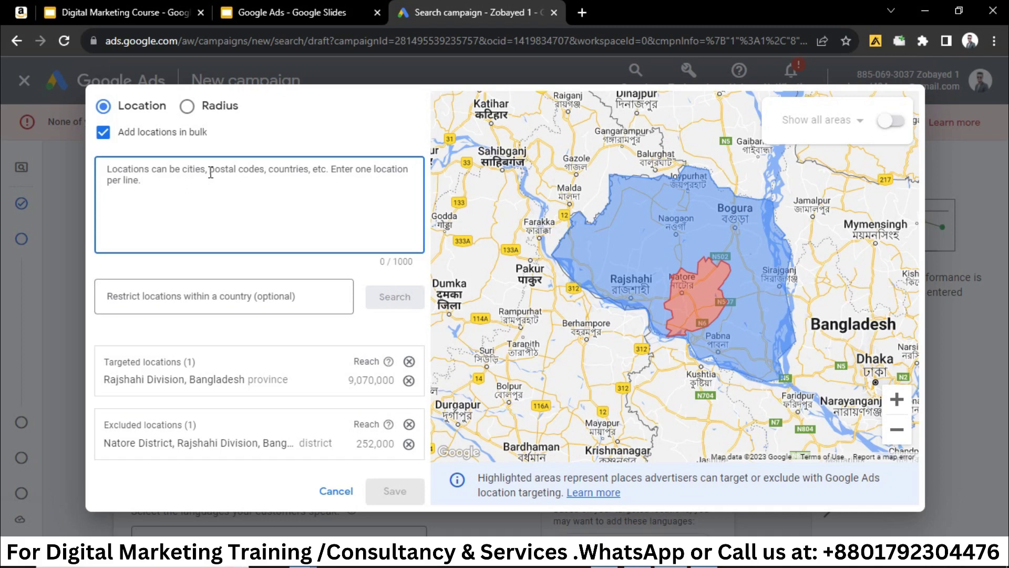
Remove all targeted and excluded locations and turn off adding locations in bulk
{"action": "left_click", "coordinate": [410, 361]}
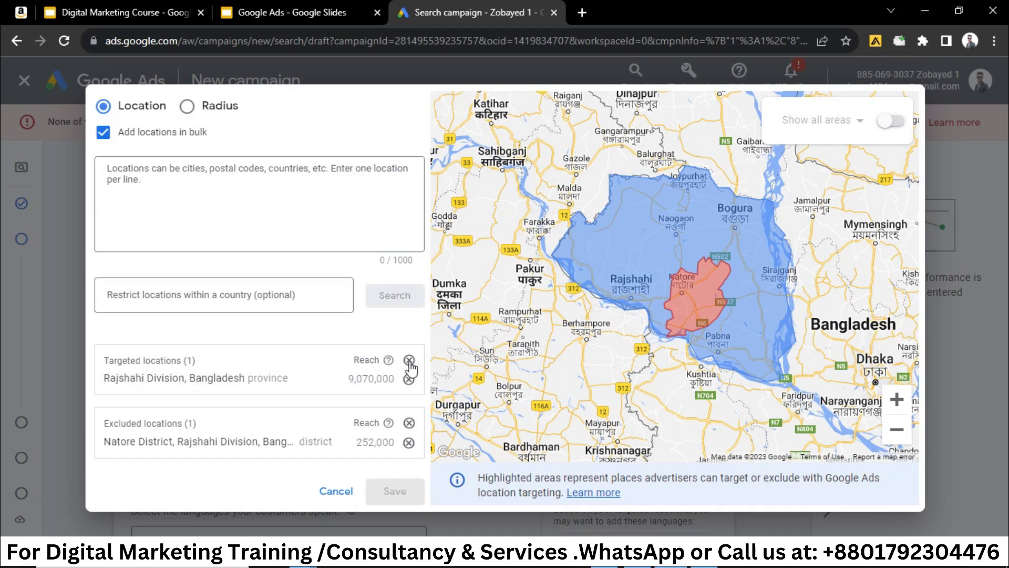
{"action": "left_click", "coordinate": [409, 425]}
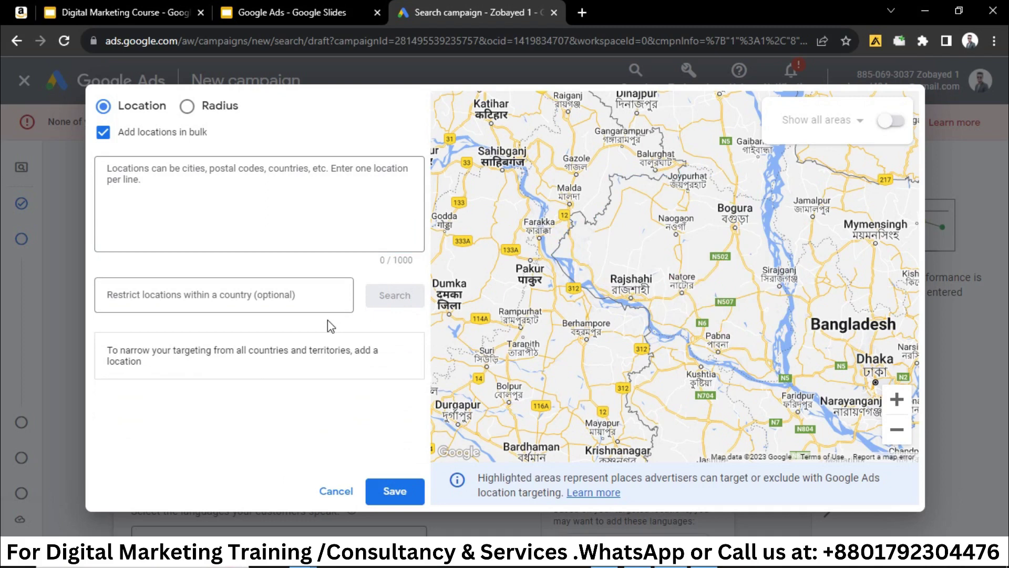
{"action": "left_click", "coordinate": [157, 190]}
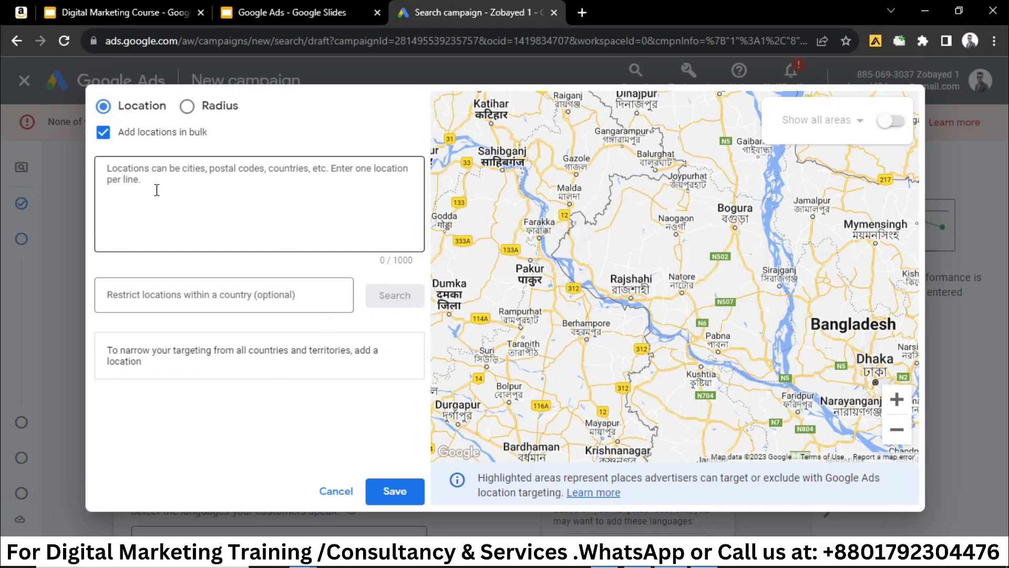
{"action": "left_click", "coordinate": [103, 132]}
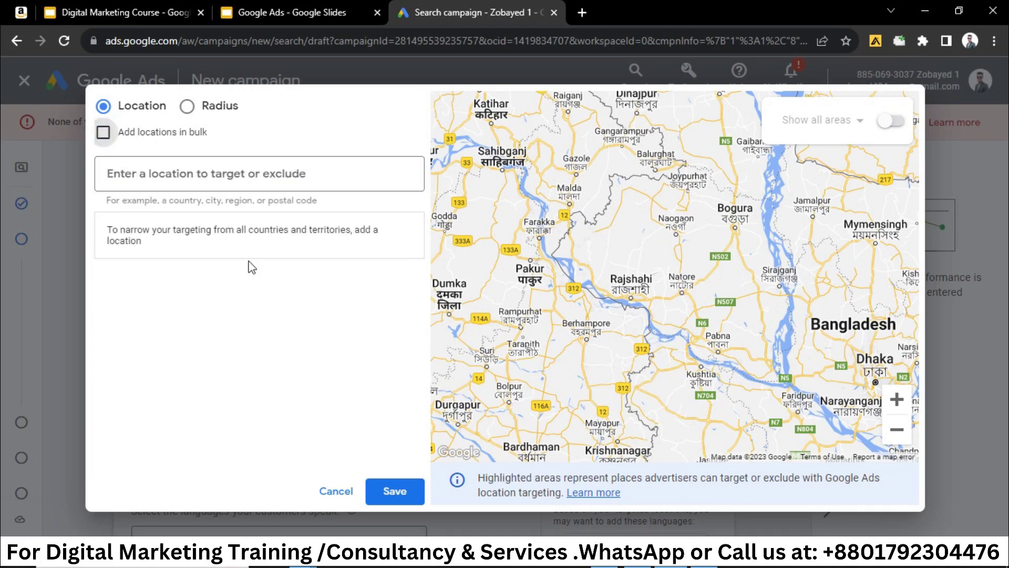
Switch to radius targeting and target a 20 mi radius around Rajshahi
{"action": "left_click", "coordinate": [217, 113]}
{"action": "left_click", "coordinate": [237, 173]}
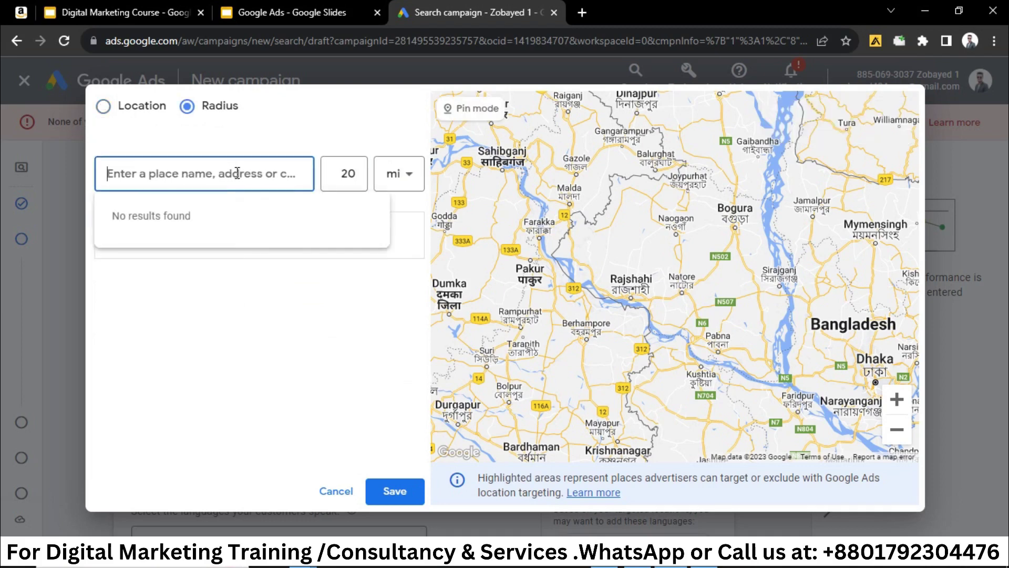
{"action": "type", "text": "Raj"}
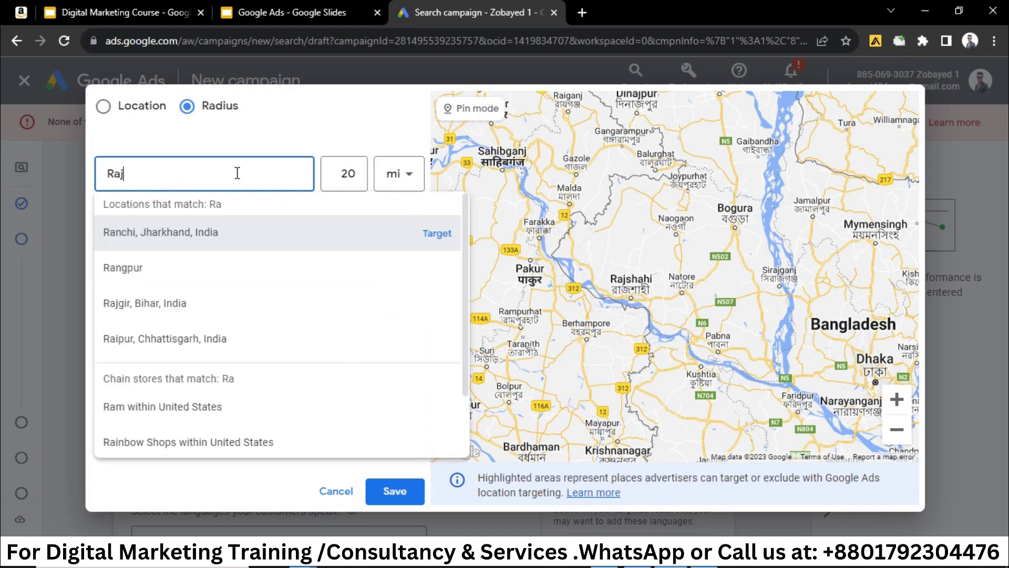
{"action": "type", "text": "shahi"}
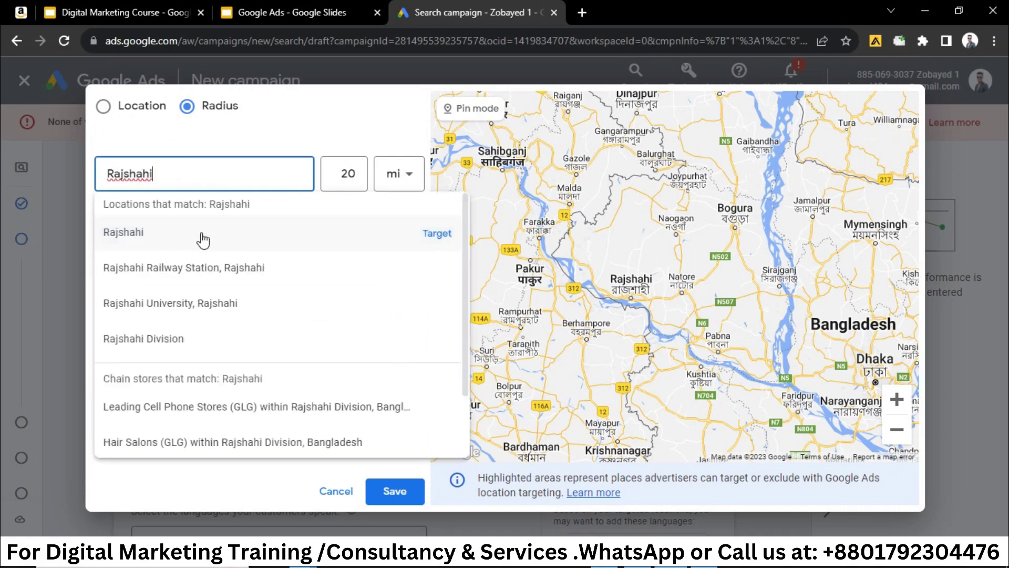
{"action": "left_click", "coordinate": [436, 233]}
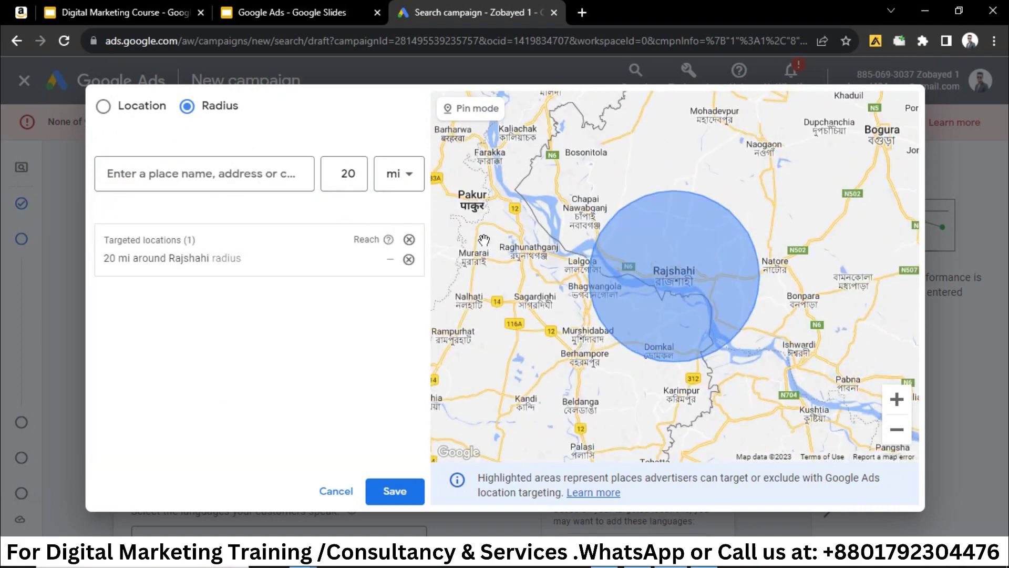
Set the radius unit to km and toggle between the Location and Radius targeting modes
{"action": "left_click", "coordinate": [418, 180]}
{"action": "left_click", "coordinate": [395, 223]}
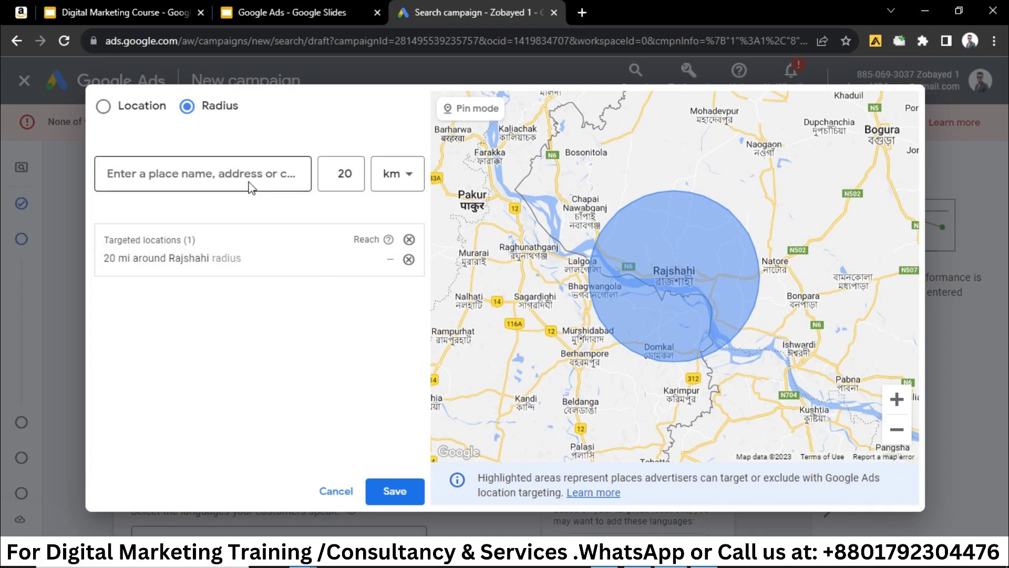
{"action": "left_click", "coordinate": [136, 116]}
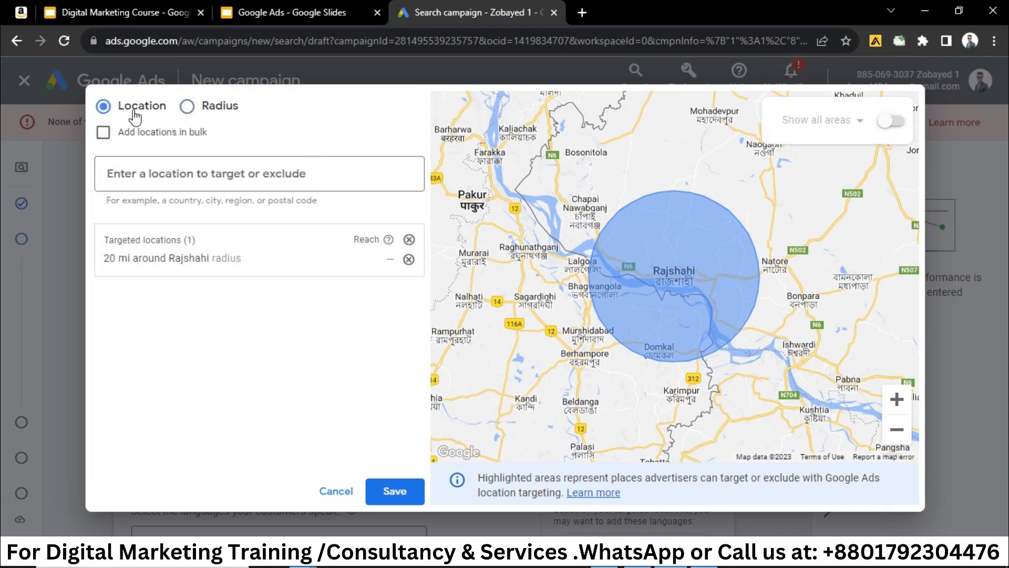
{"action": "left_click", "coordinate": [222, 108]}
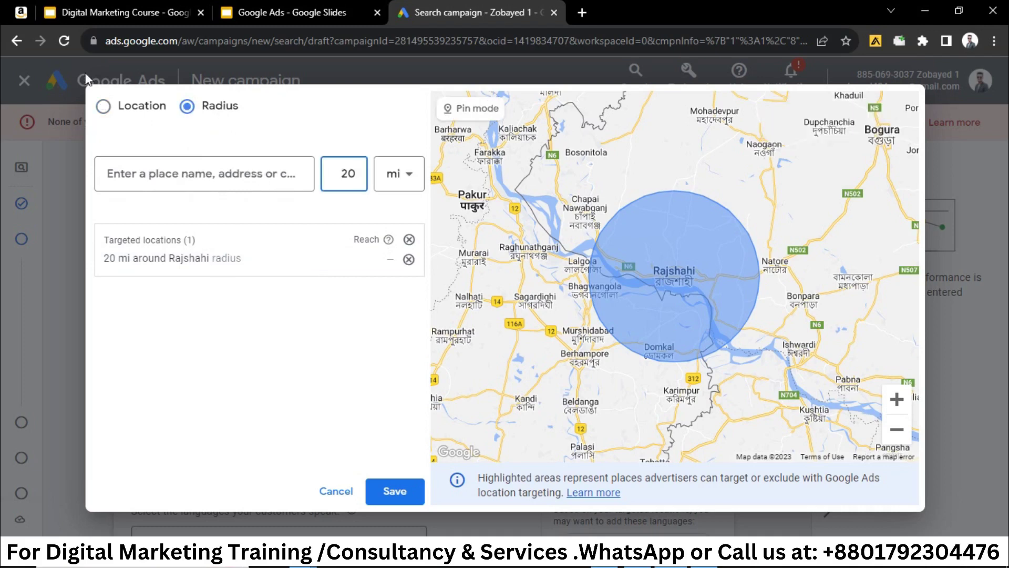
Return to Location mode, search the locations for "varendra", and clear the search text
{"action": "left_click", "coordinate": [103, 109]}
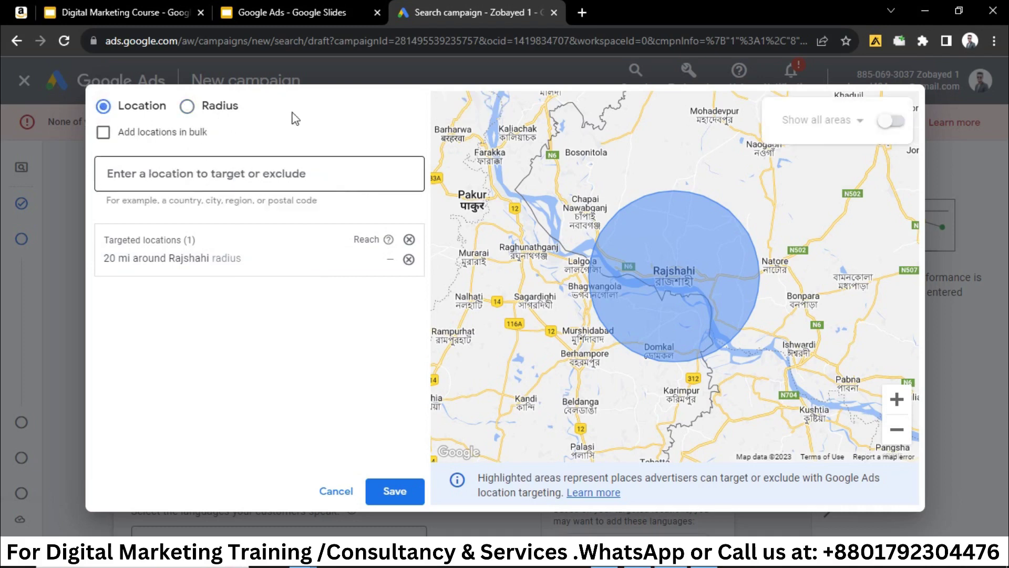
{"action": "left_click", "coordinate": [311, 166]}
{"action": "type", "text": "vare"}
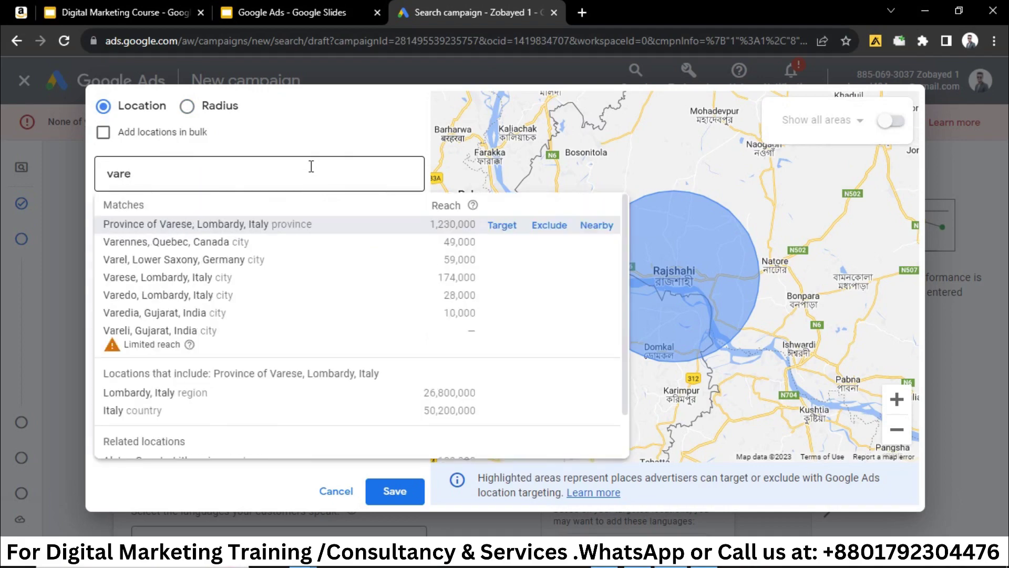
{"action": "type", "text": "ndra"}
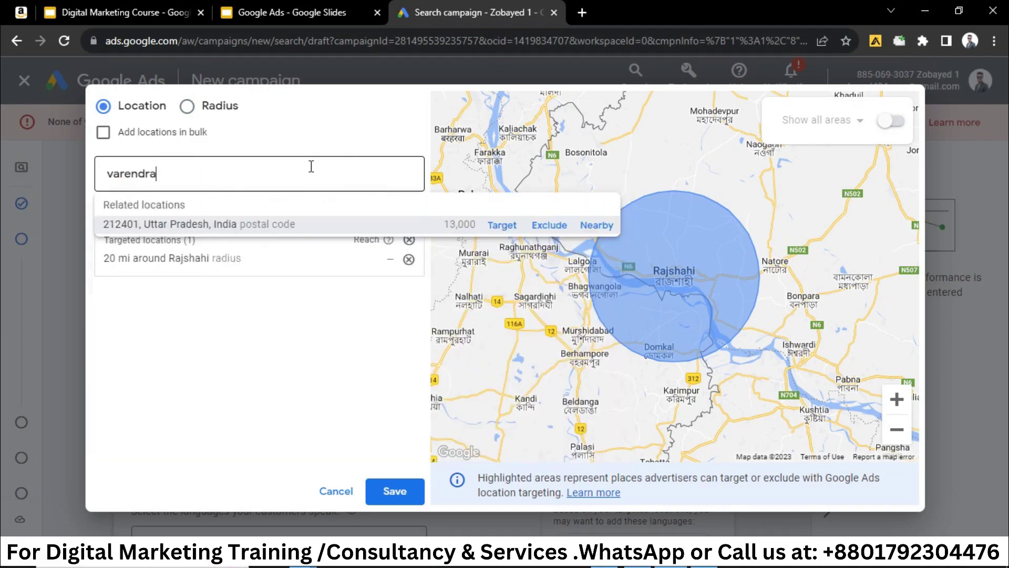
{"action": "type", "text": " it"}
{"action": "key", "text": "BackSpace"}
{"action": "key", "text": "BackSpace"}
{"action": "key", "text": "BackSpace"}
{"action": "key", "text": "BackSpace"}
{"action": "key", "text": "BackSpace"}
{"action": "key", "text": "BackSpace"}
{"action": "key", "text": "BackSpace"}
{"action": "key", "text": "BackSpace"}
{"action": "key", "text": "BackSpace"}
{"action": "key", "text": "BackSpace"}
{"action": "key", "text": "BackSpace"}
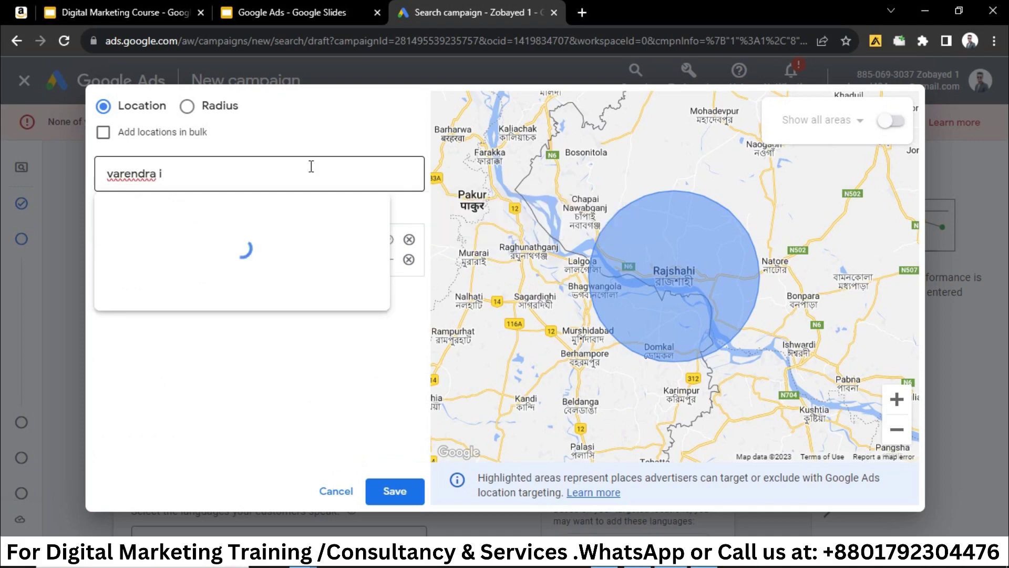
Search the web for "map" in a new browser tab and open Google Maps
{"action": "left_click", "coordinate": [582, 12]}
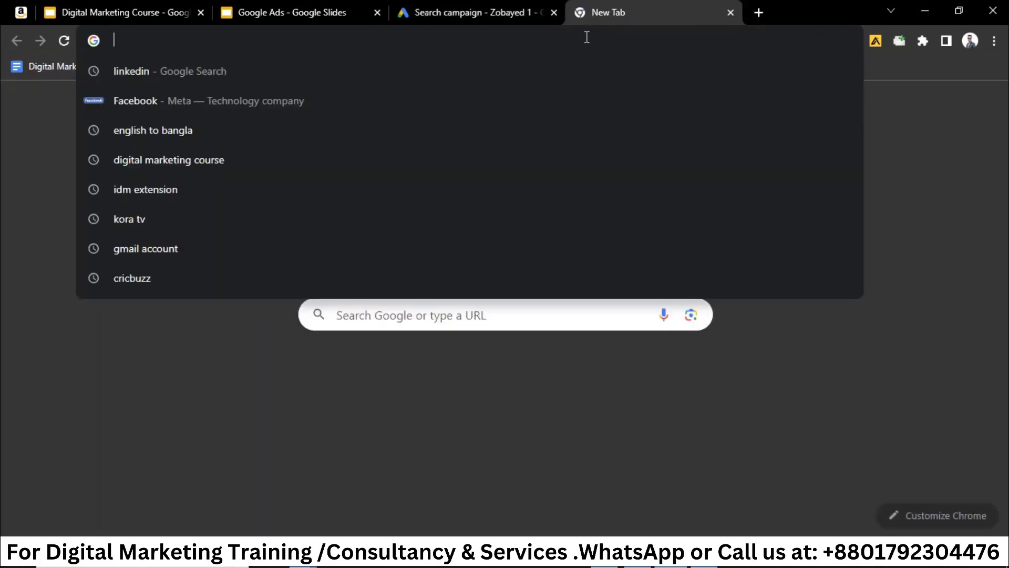
{"action": "type", "text": "ma"}
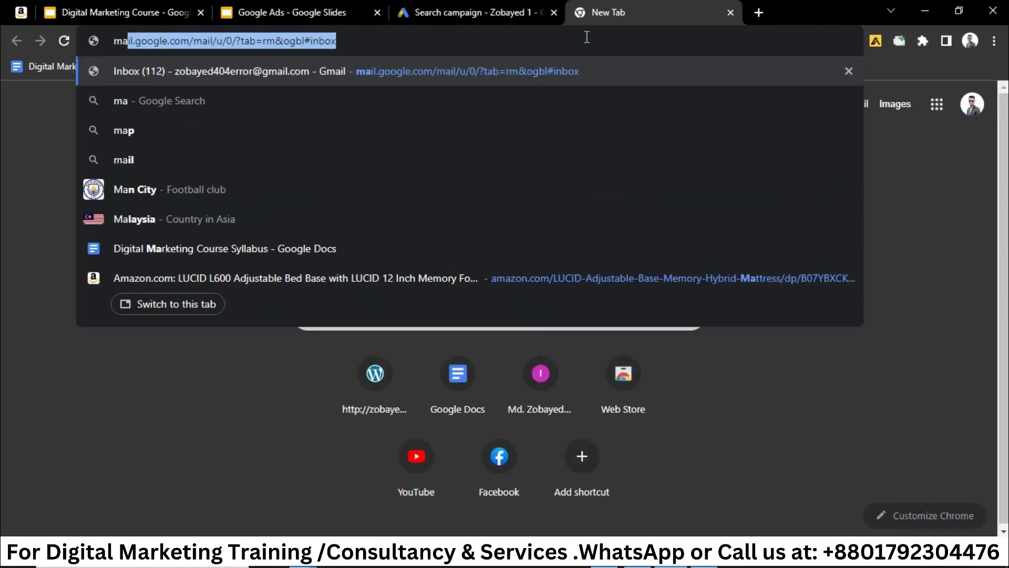
{"action": "left_click", "coordinate": [317, 131]}
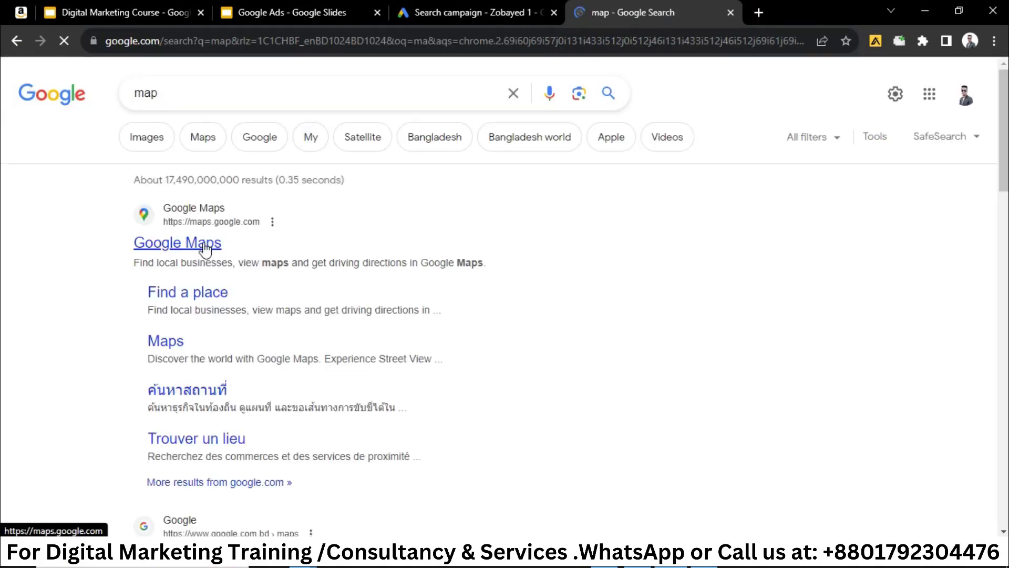
{"action": "left_click", "coordinate": [205, 248]}
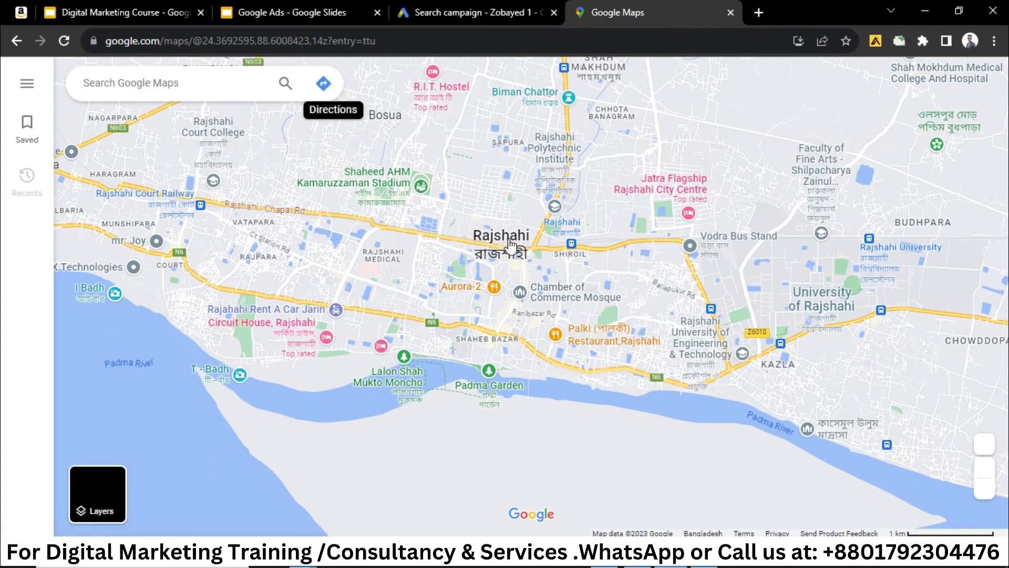
Examine the streets and places in central Rajshahi near the Rajshahi–Naogaon road and Station Road
{"action": "scroll", "coordinate": [510, 244], "scroll_direction": "up", "scroll_amount": 2}
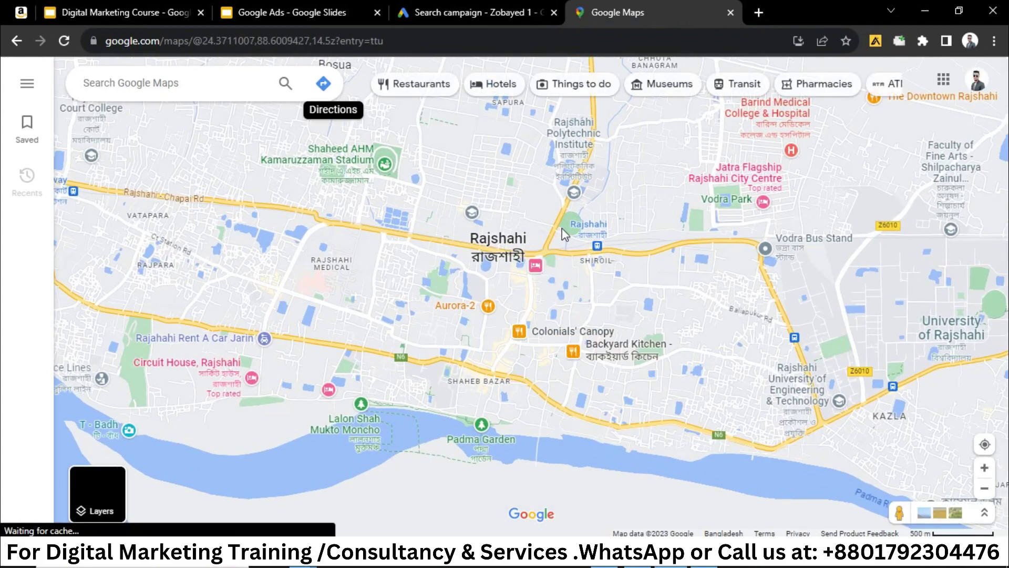
{"action": "scroll", "coordinate": [509, 226], "scroll_direction": "up", "scroll_amount": 2}
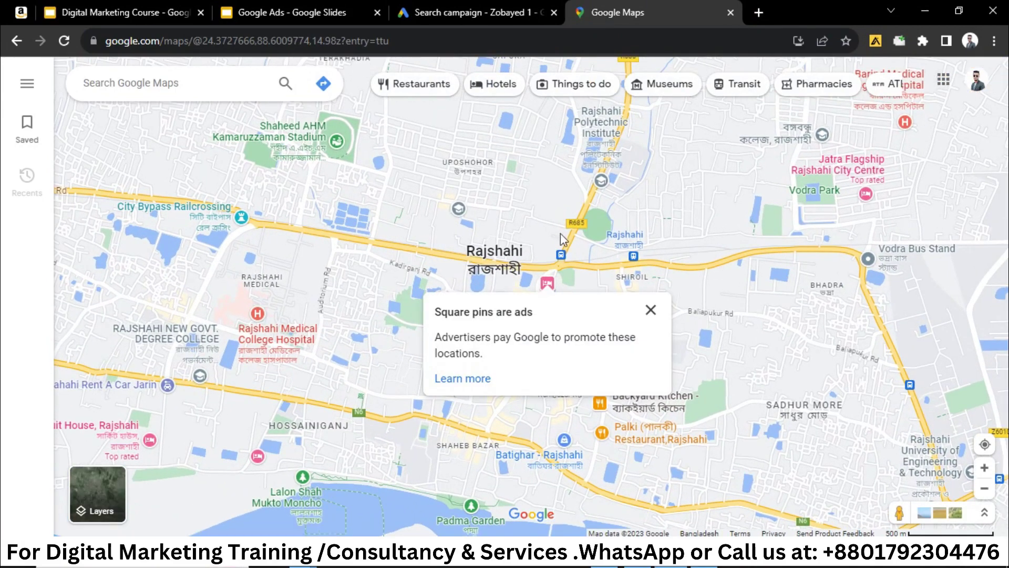
{"action": "scroll", "coordinate": [569, 254], "scroll_direction": "up", "scroll_amount": 3}
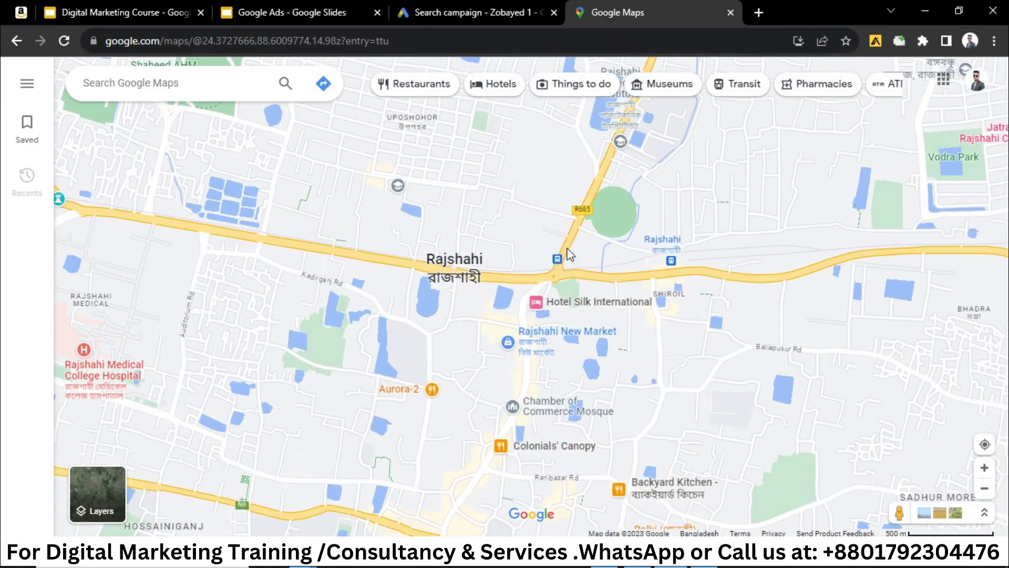
{"action": "scroll", "coordinate": [567, 253], "scroll_direction": "up", "scroll_amount": 3}
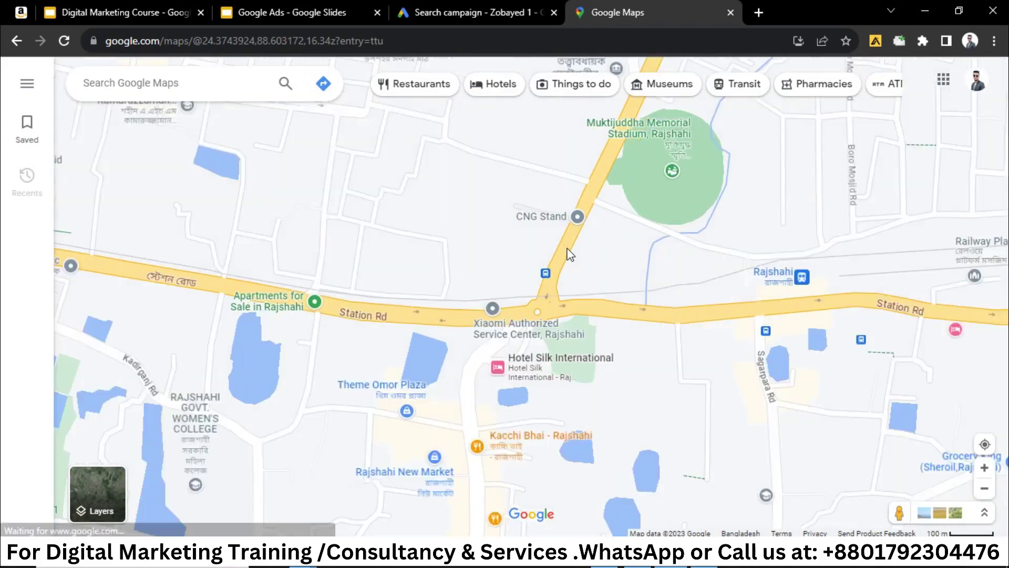
{"action": "scroll", "coordinate": [631, 190], "scroll_direction": "up", "scroll_amount": 2}
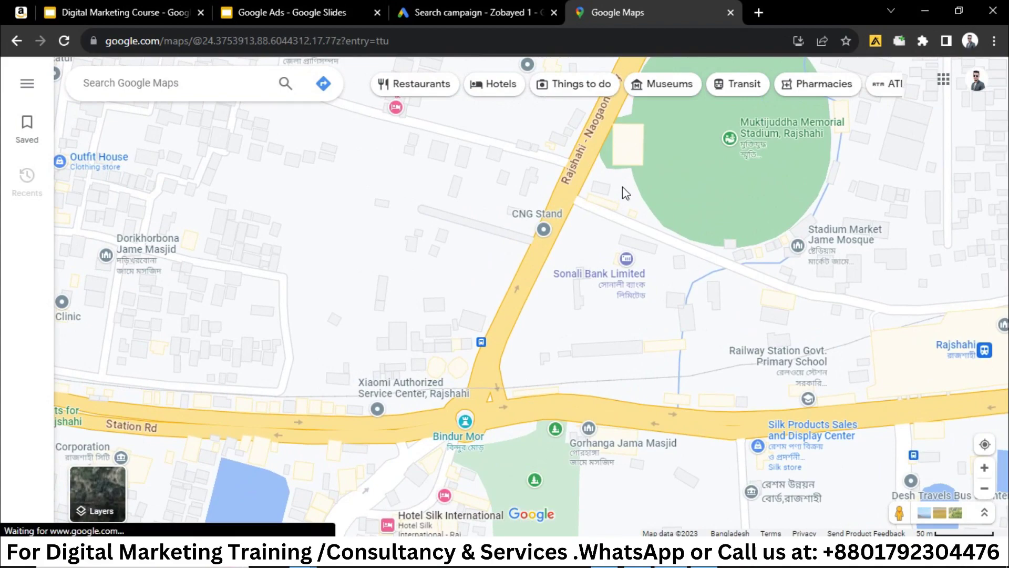
{"action": "scroll", "coordinate": [622, 187], "scroll_direction": "up", "scroll_amount": 1}
{"action": "scroll", "coordinate": [622, 188], "scroll_direction": "down", "scroll_amount": 3}
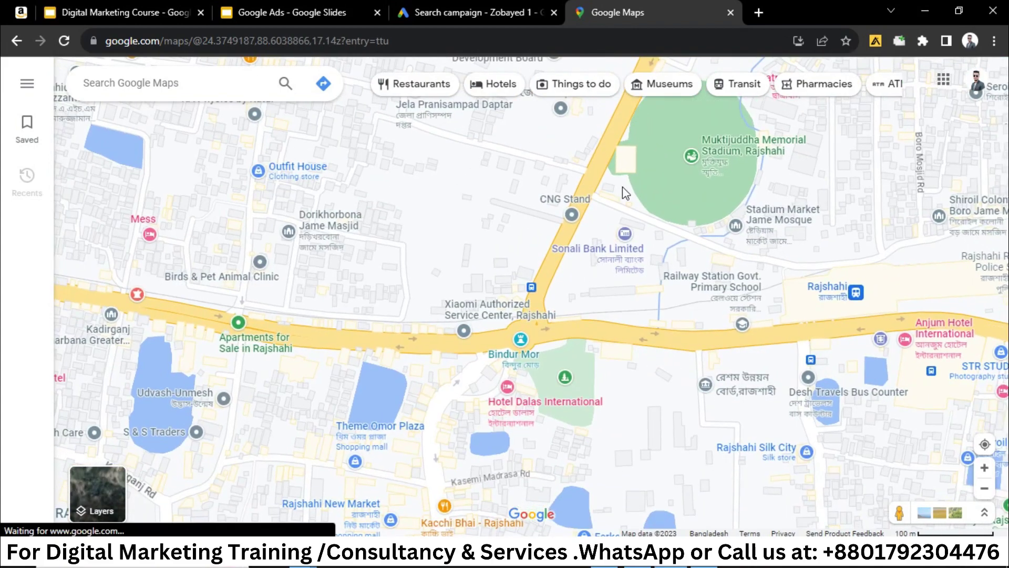
{"action": "scroll", "coordinate": [622, 187], "scroll_direction": "up", "scroll_amount": 1}
{"action": "scroll", "coordinate": [622, 193], "scroll_direction": "down", "scroll_amount": 2}
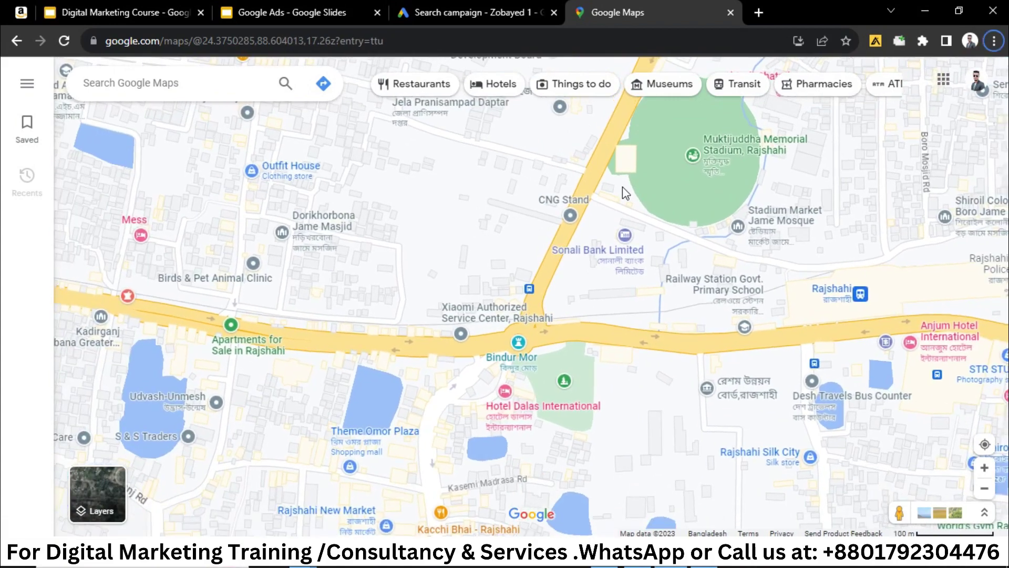
{"action": "key", "text": "alt+f"}
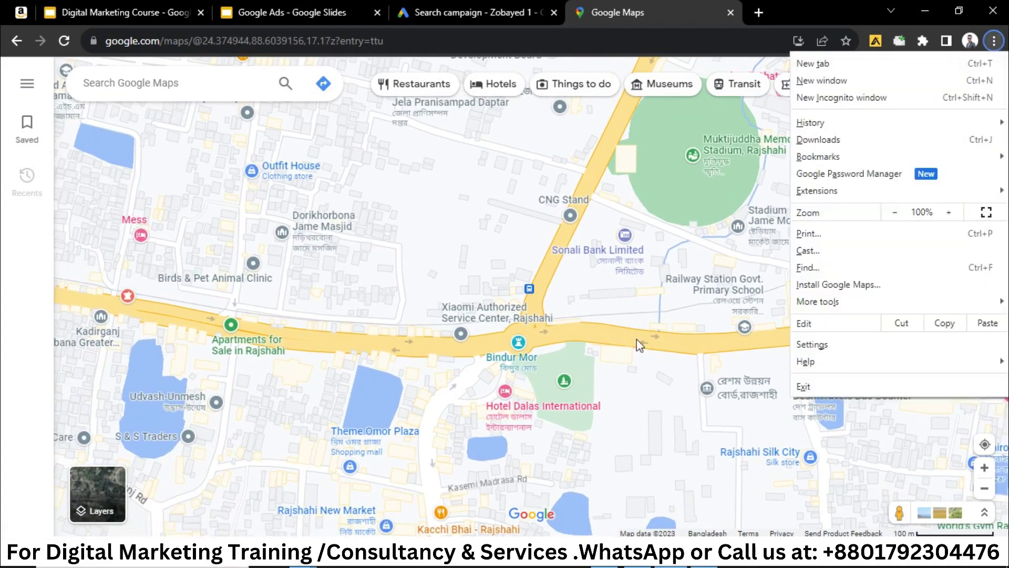
Find the Uposhohor area of Rajshahi on the map and copy its place name
{"action": "left_click", "coordinate": [668, 385]}
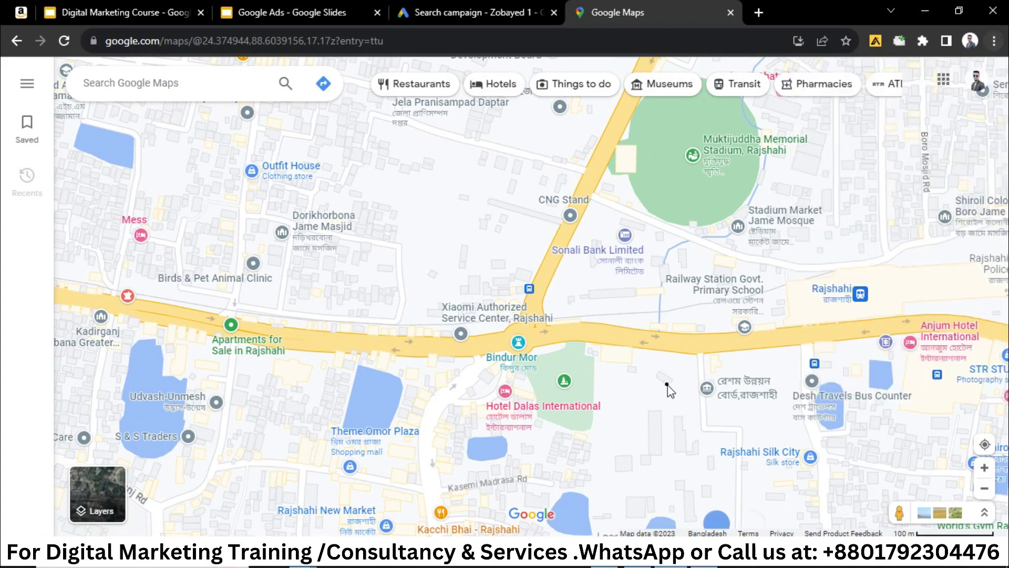
{"action": "left_click", "coordinate": [668, 385]}
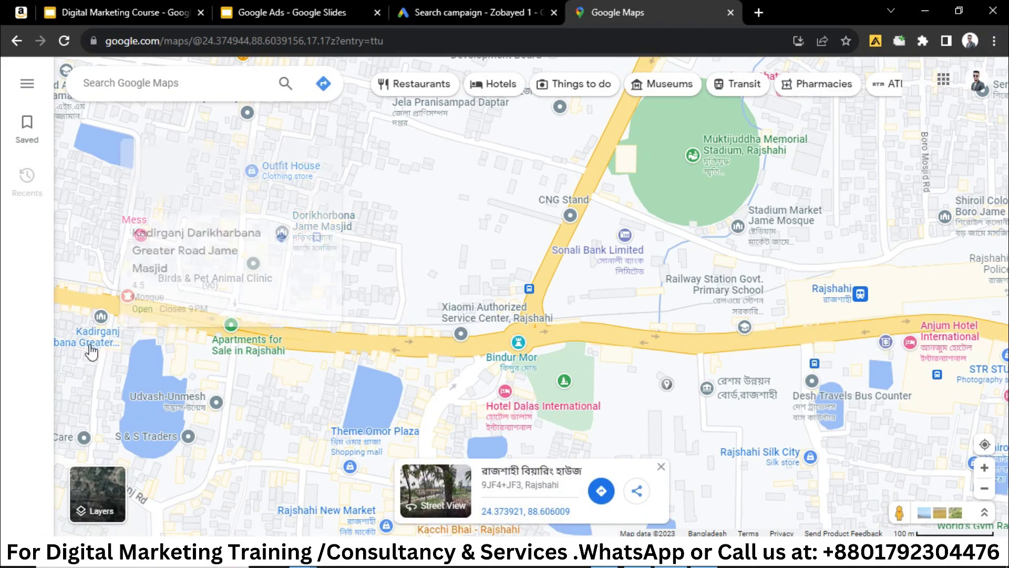
{"action": "scroll", "coordinate": [558, 234], "scroll_direction": "down", "scroll_amount": 5}
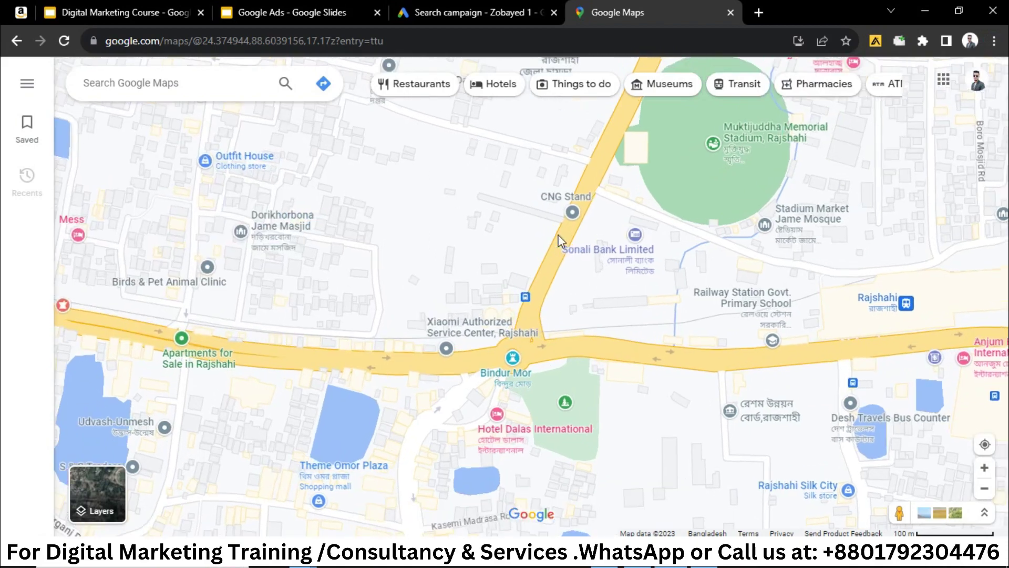
{"action": "scroll", "coordinate": [558, 234], "scroll_direction": "down", "scroll_amount": 5}
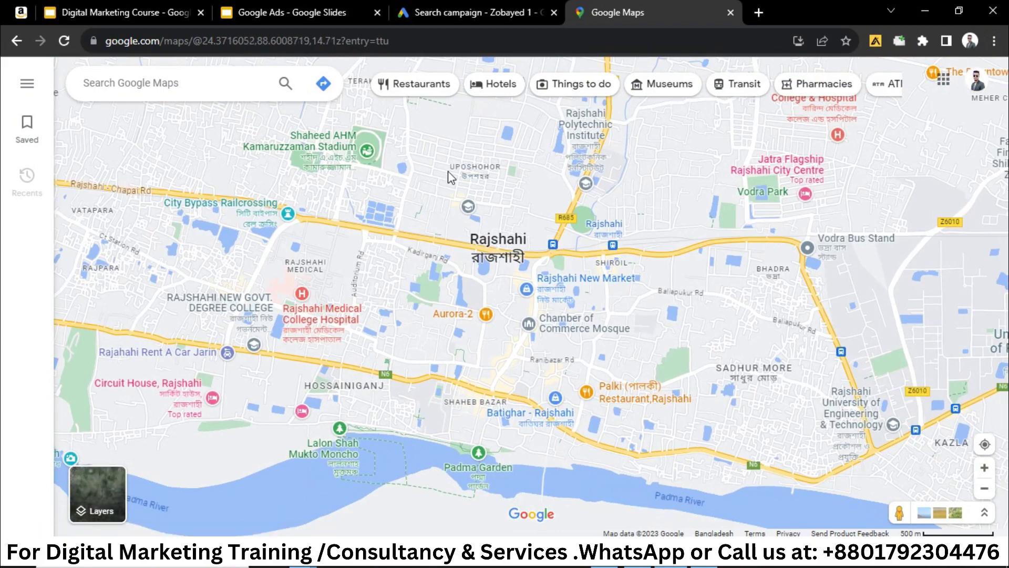
{"action": "mouse_move", "coordinate": [470, 176]}
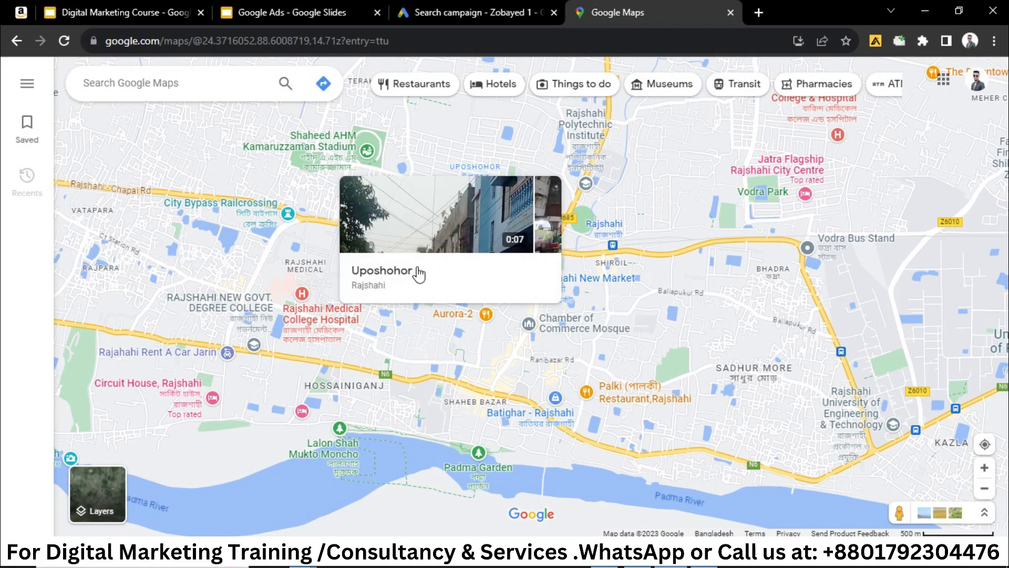
{"action": "left_click_drag", "start_coordinate": [417, 273], "coordinate": [352, 276]}
{"action": "key", "text": "ctrl+c"}
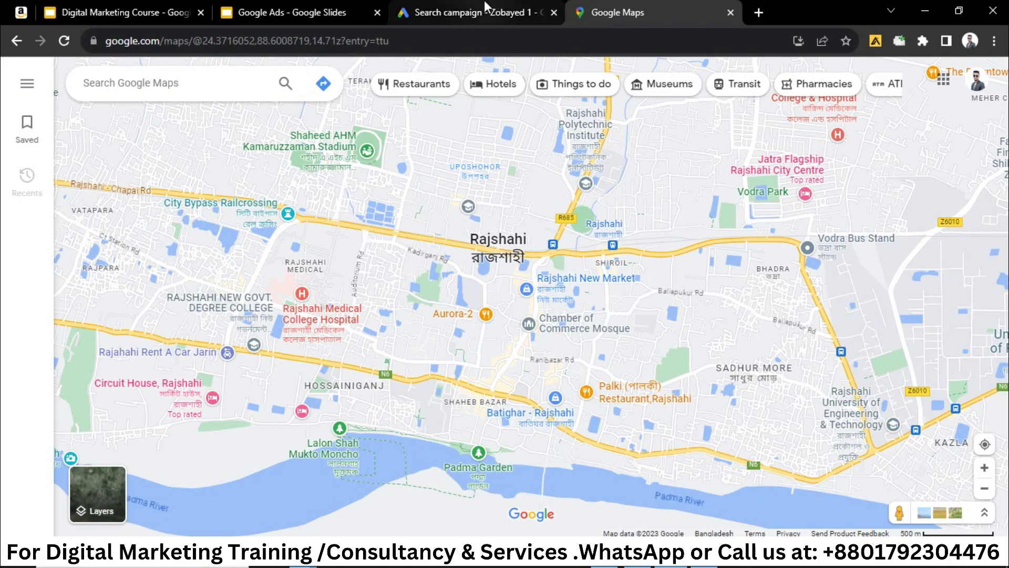
Switch to the Google Ads tab, search the locations for "Uposhohor,Rajshahi", and target the suggested Rajshahi District
{"action": "left_click", "coordinate": [476, 12]}
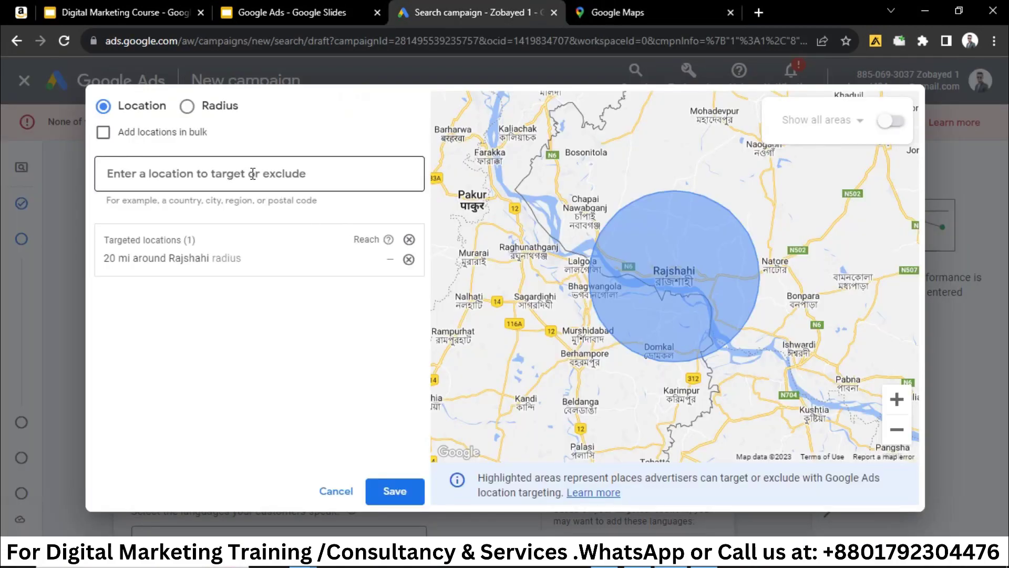
{"action": "key", "text": "ctrl+v"}
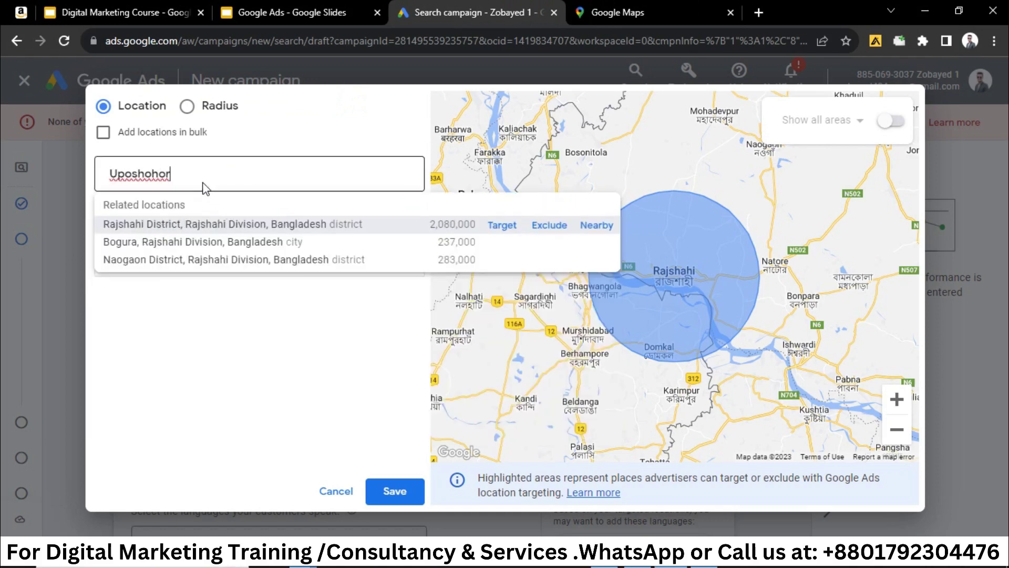
{"action": "type", "text": ",Rajshahi"}
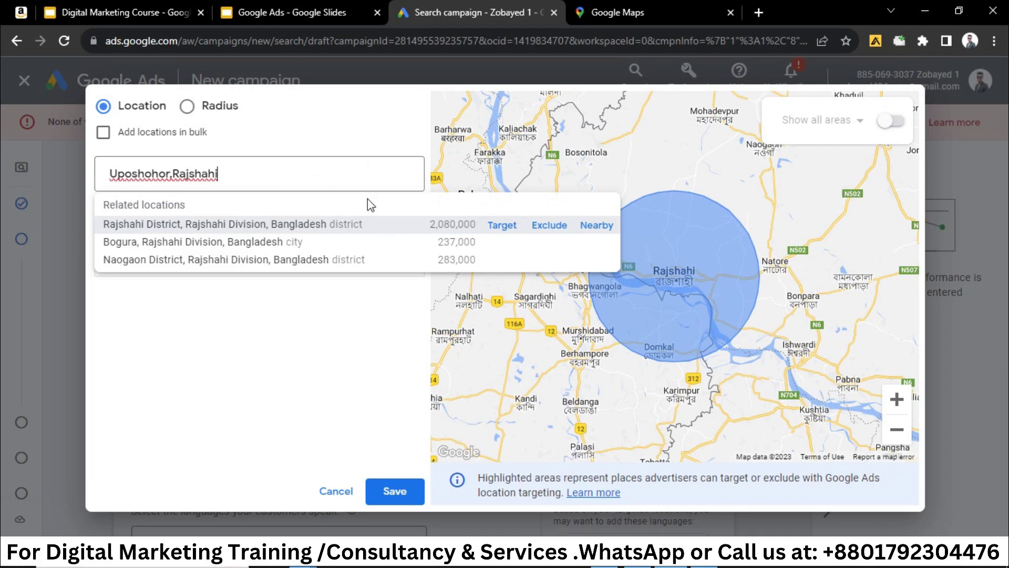
{"action": "key", "text": "Return"}
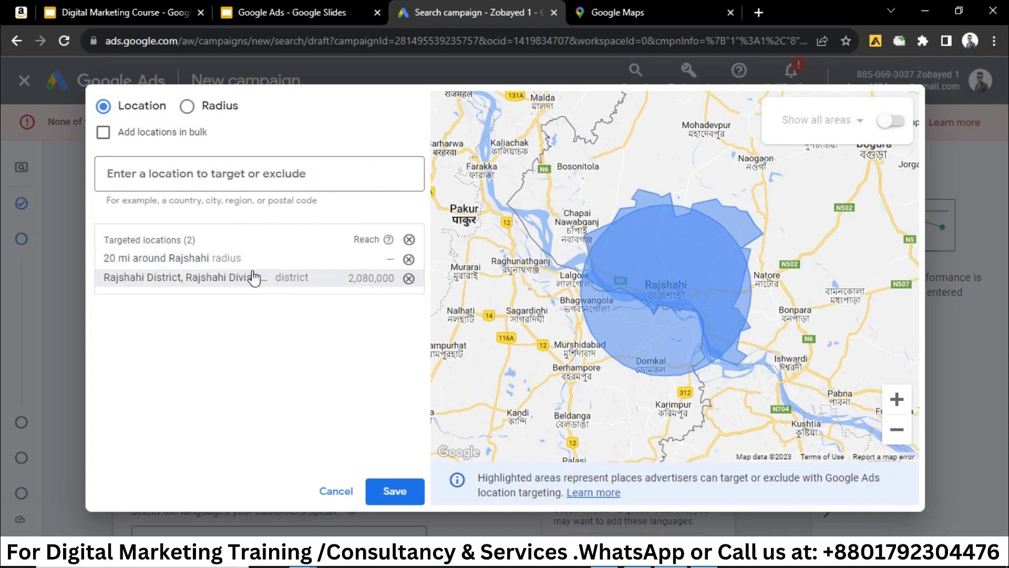
Search the targeting locations for "Uposhohor" alone
{"action": "left_click", "coordinate": [239, 169]}
{"action": "key", "text": "ctrl+v"}
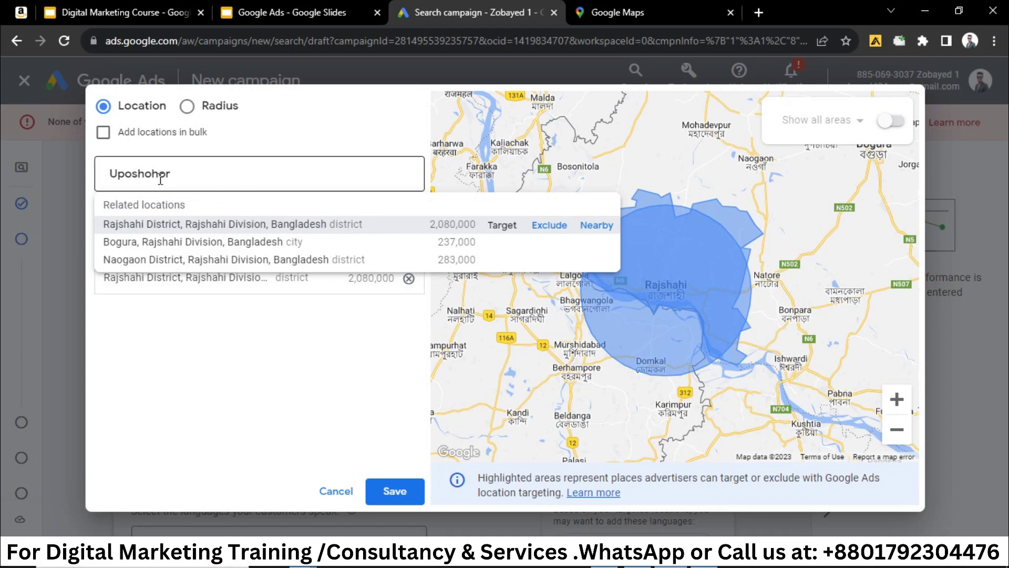
{"action": "left_click", "coordinate": [112, 175]}
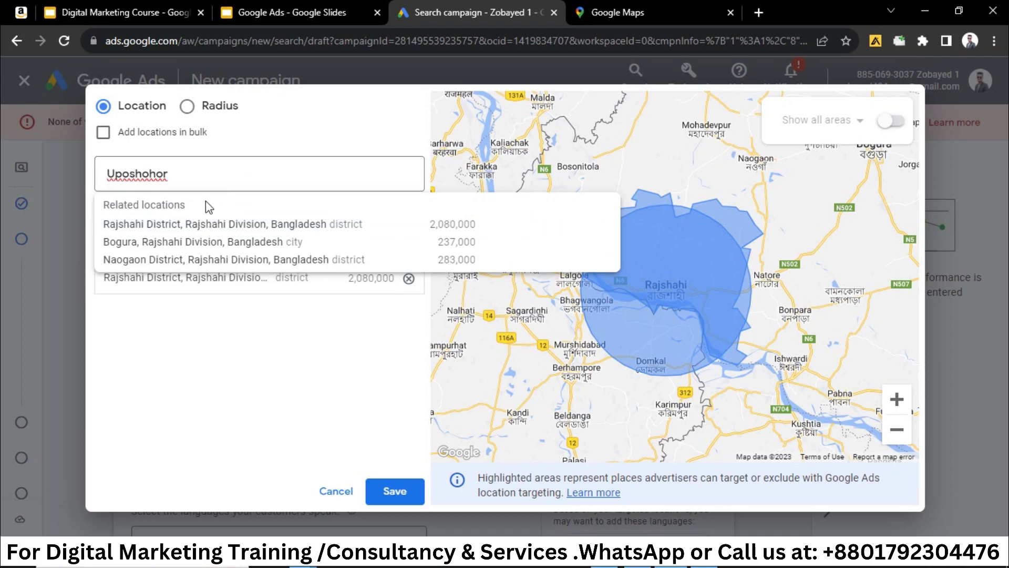
Replace the location search text with "Coto bangram,Rajshahi"
{"action": "double_click", "coordinate": [233, 175]}
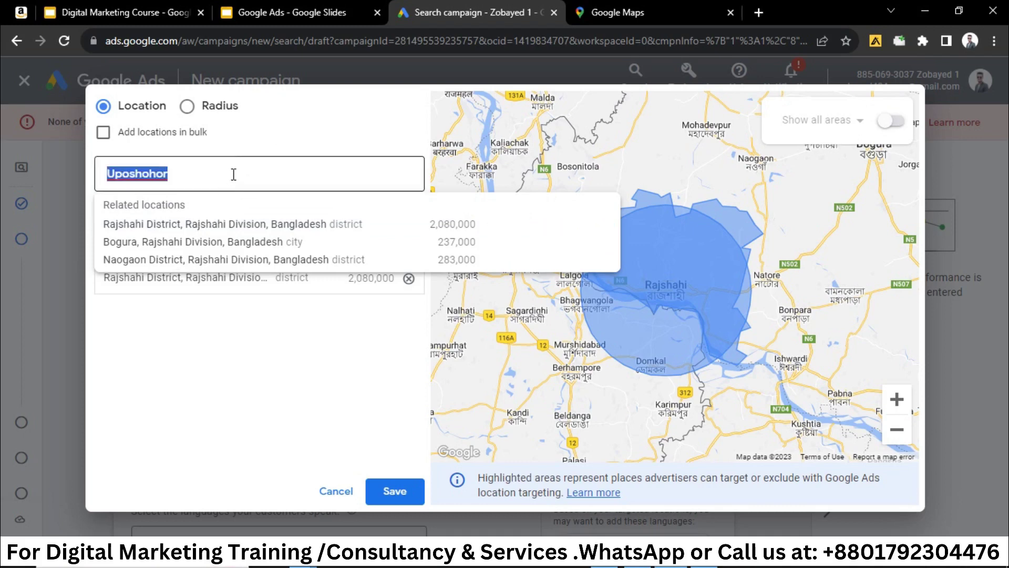
{"action": "type", "text": "Coto"}
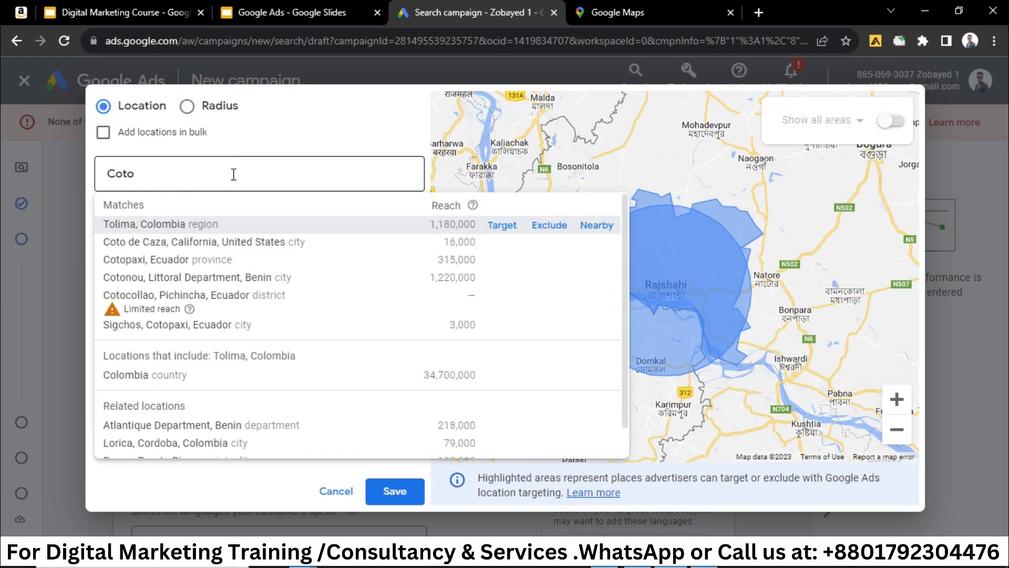
{"action": "type", "text": " ban"}
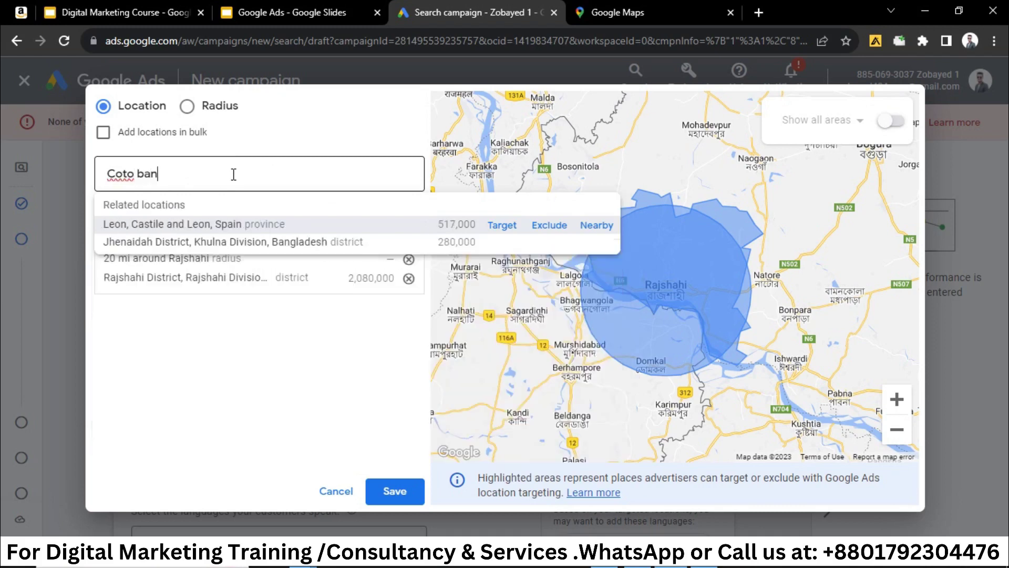
{"action": "type", "text": "gr"}
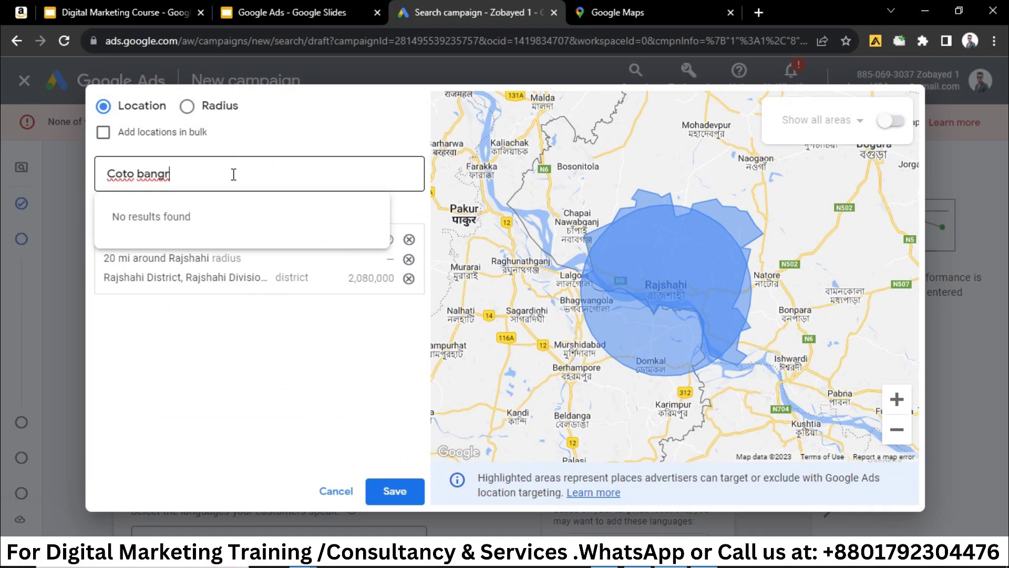
{"action": "type", "text": "am,R"}
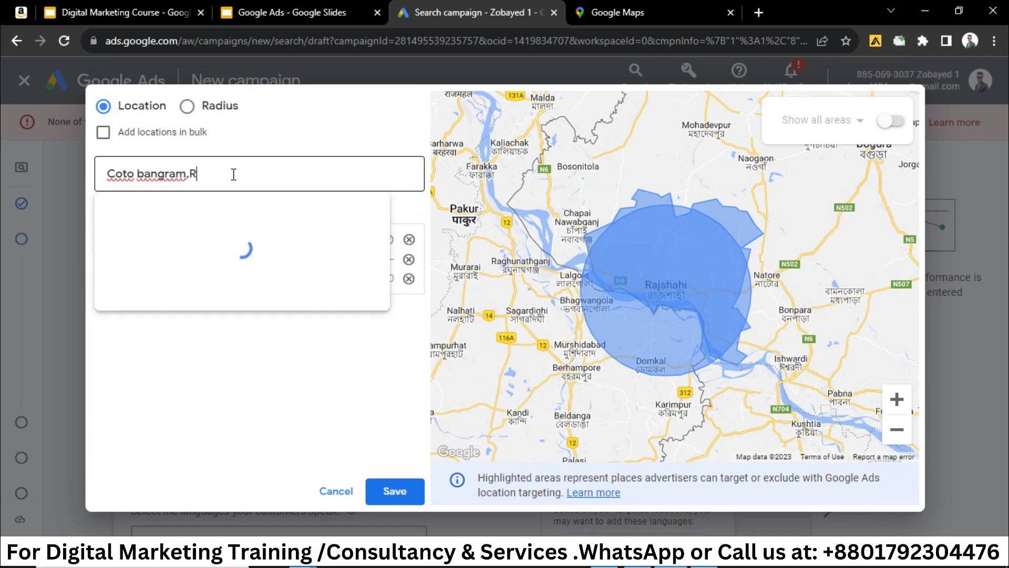
{"action": "type", "text": "aj"}
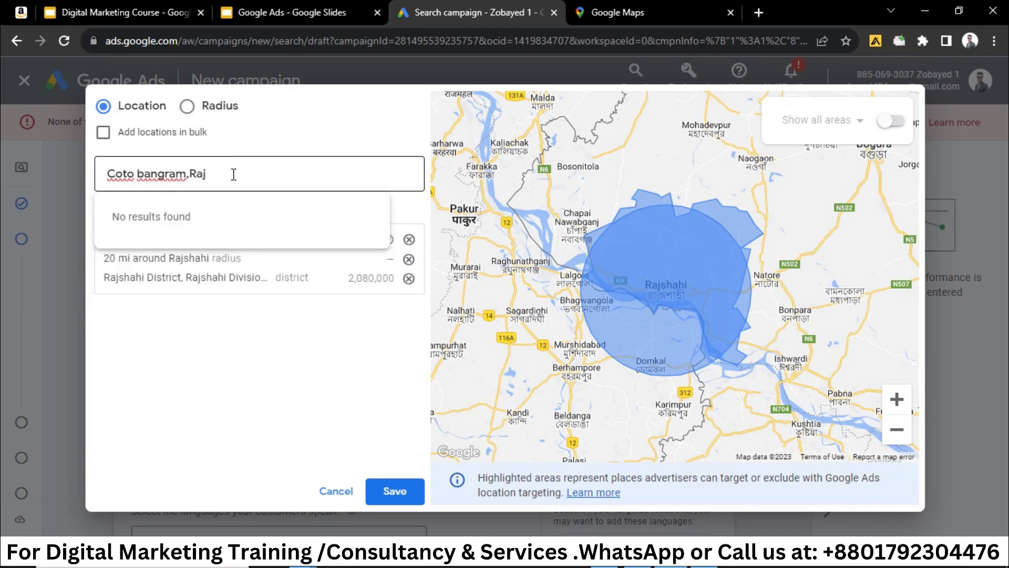
{"action": "type", "text": "shahi"}
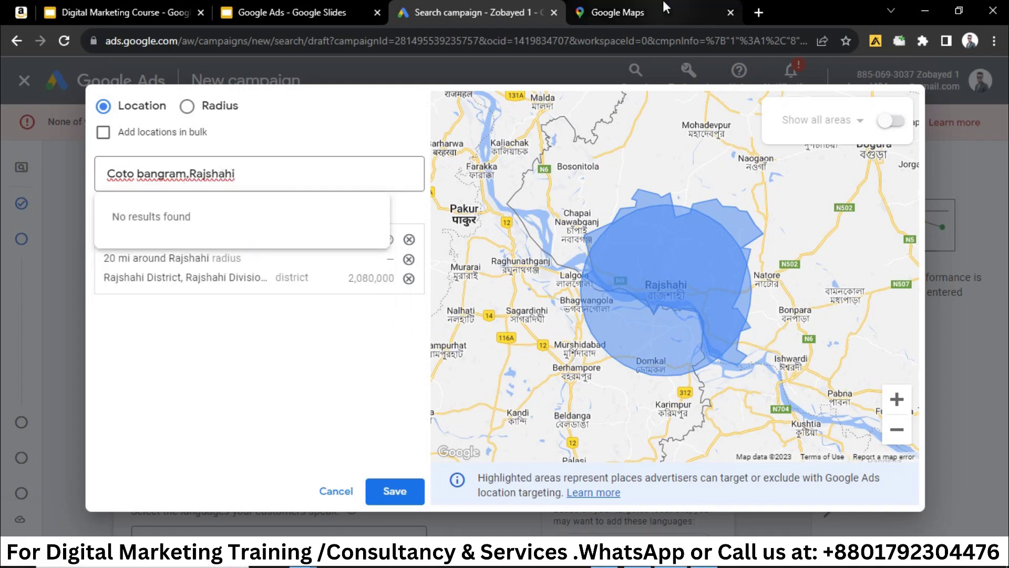
Search with the Google Maps name "Chhota Banagram" to exclude Rajshahi District, and clear that exclusion in Radius mode
{"action": "left_click", "coordinate": [612, 12]}
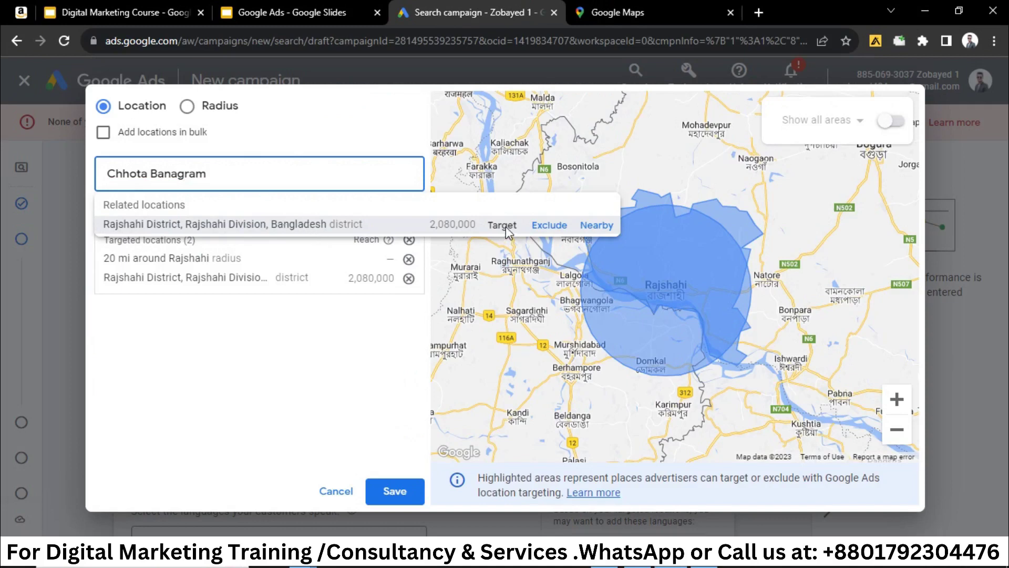
{"action": "left_click", "coordinate": [548, 227]}
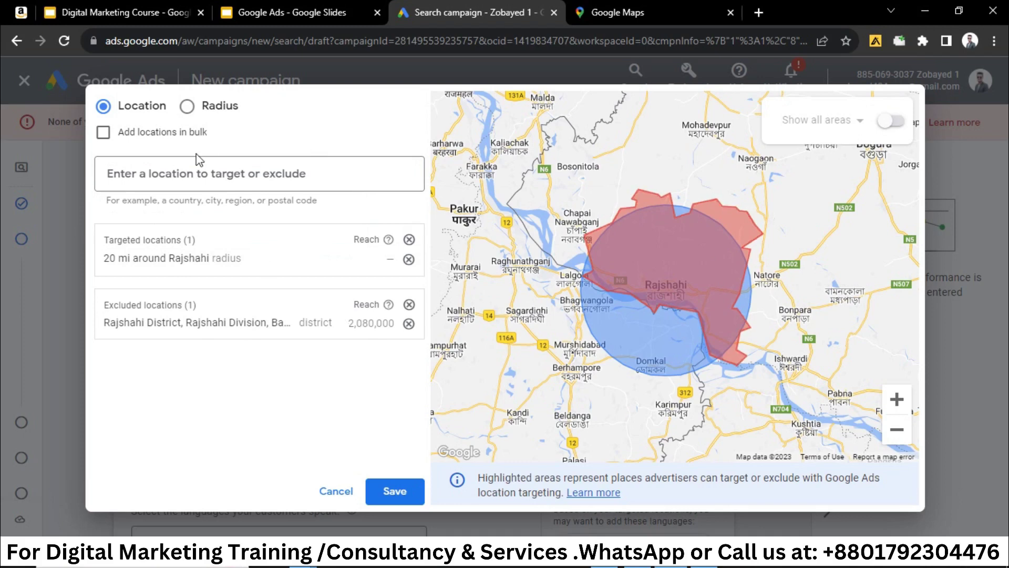
{"action": "left_click", "coordinate": [193, 106]}
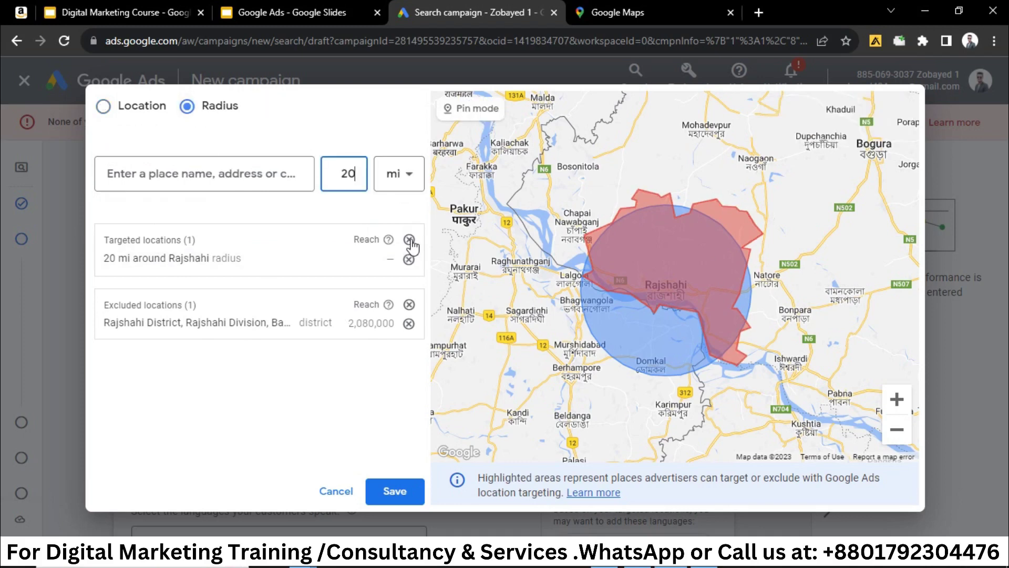
{"action": "left_click", "coordinate": [409, 305]}
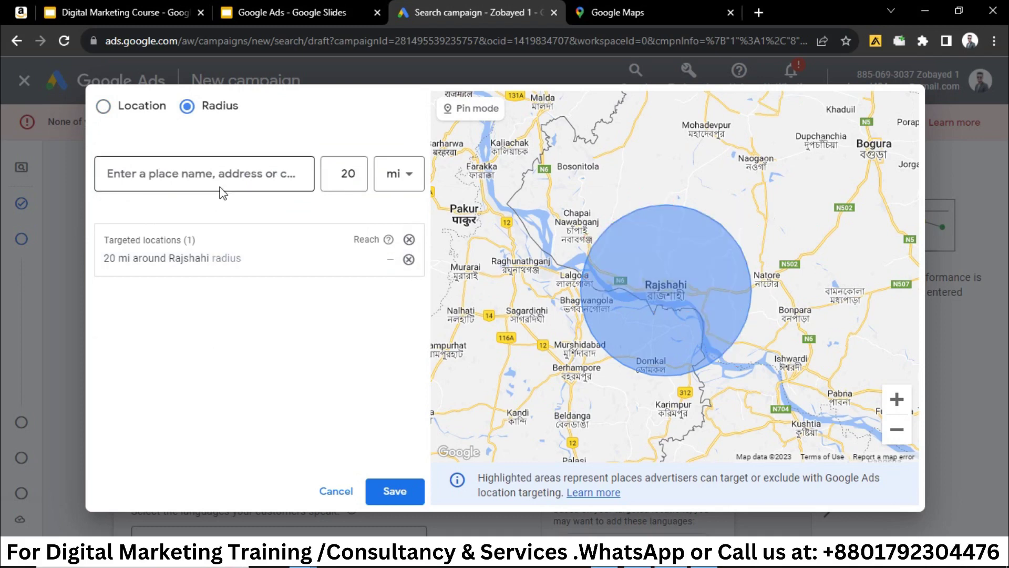
Search the radius targeting places for "Nator" and clear the search text
{"action": "left_click", "coordinate": [219, 173]}
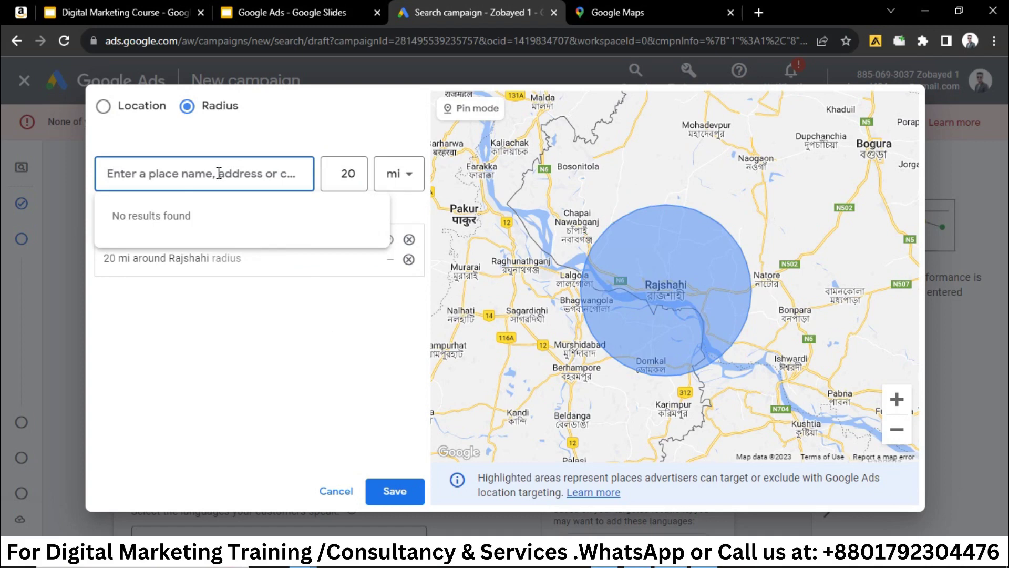
{"action": "type", "text": "Nator"}
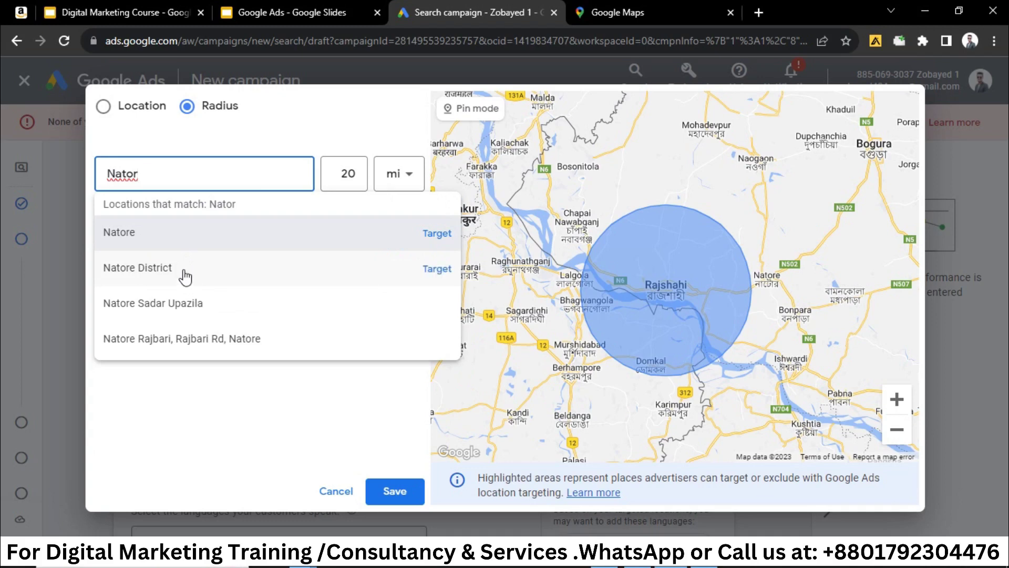
{"action": "double_click", "coordinate": [240, 172]}
{"action": "key", "text": "BackSpace"}
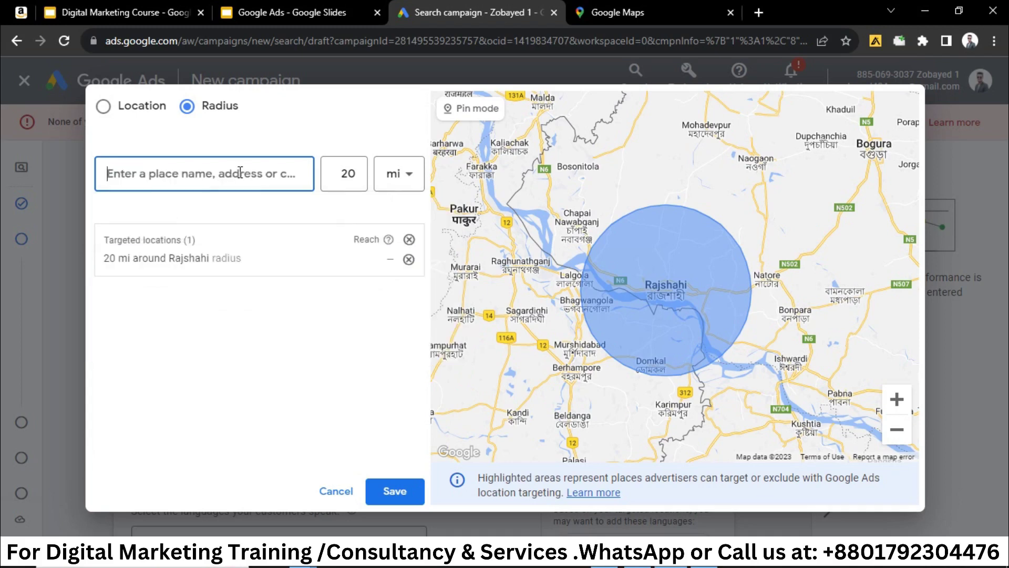
Return to Location mode, search for "nator", and target Natore District, Rajshahi Division
{"action": "left_click", "coordinate": [134, 110]}
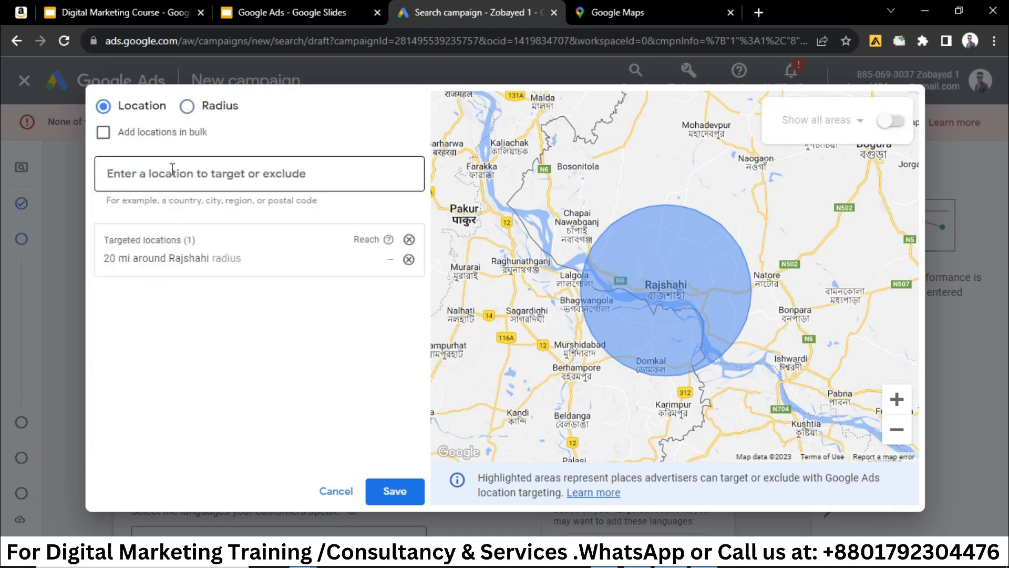
{"action": "type", "text": "nator"}
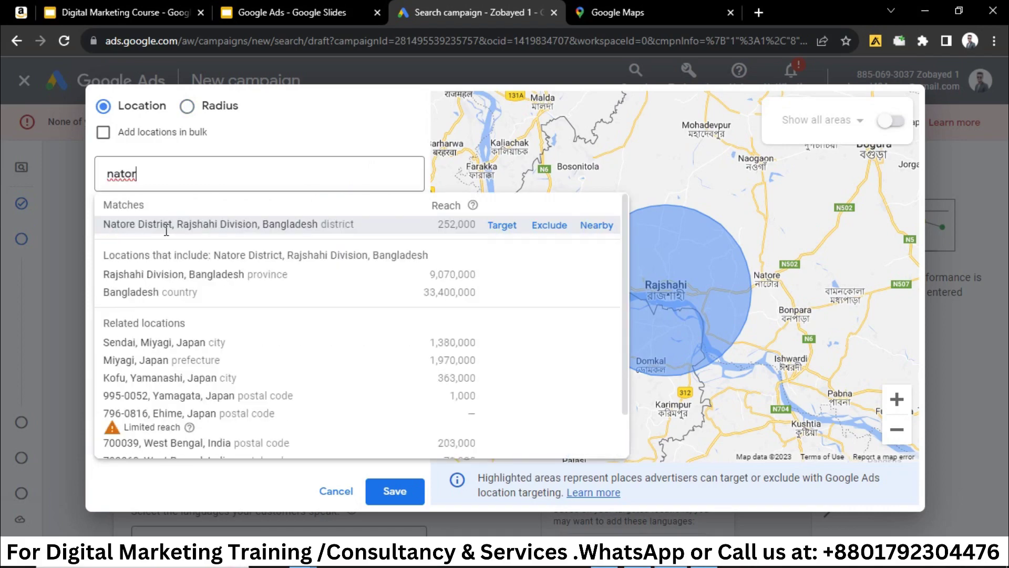
{"action": "left_click", "coordinate": [166, 224]}
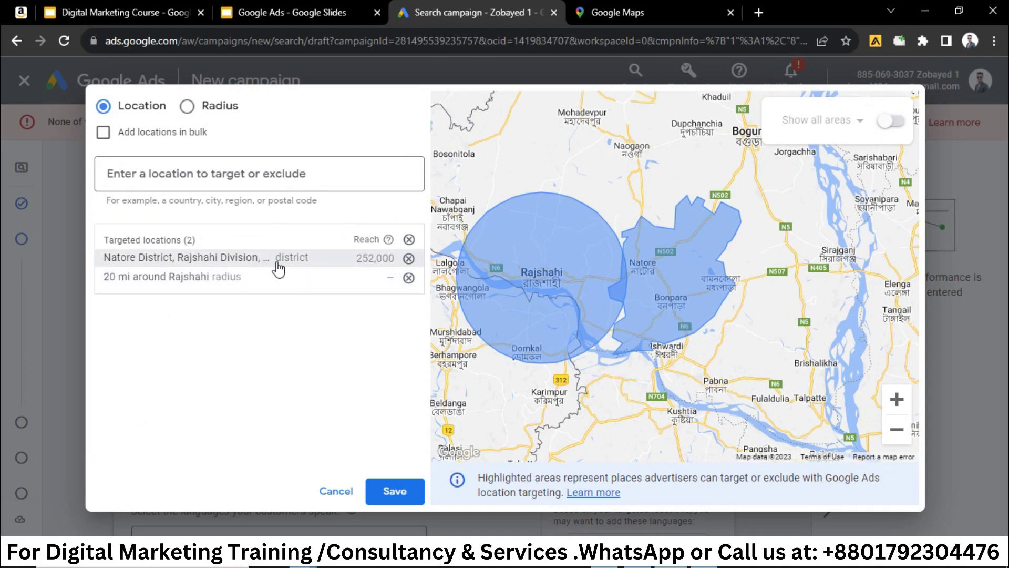
Change Natore District from targeted to excluded on the map, and cancel the advanced search changes
{"action": "left_click", "coordinate": [308, 261]}
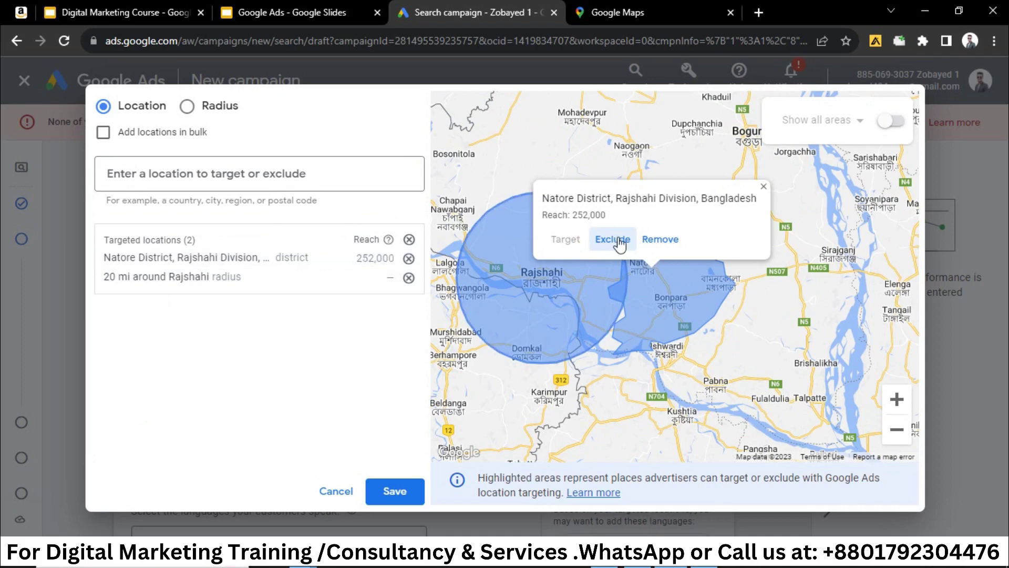
{"action": "left_click", "coordinate": [598, 242]}
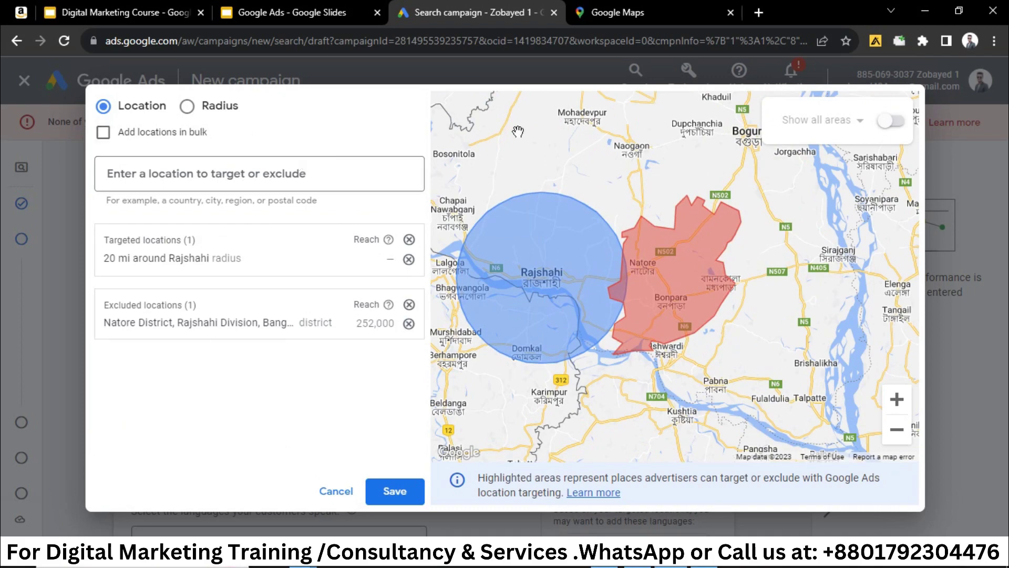
{"action": "left_click", "coordinate": [345, 491]}
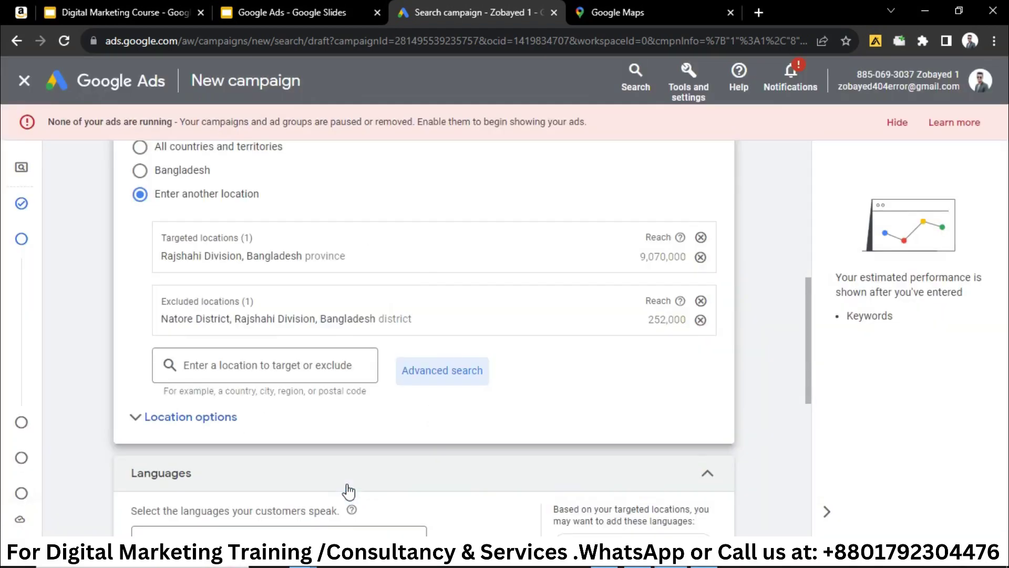
Switch the location targeting to All countries and territories, to Bangladesh, and back to Enter another location
{"action": "scroll", "coordinate": [486, 266], "scroll_direction": "up", "scroll_amount": 1}
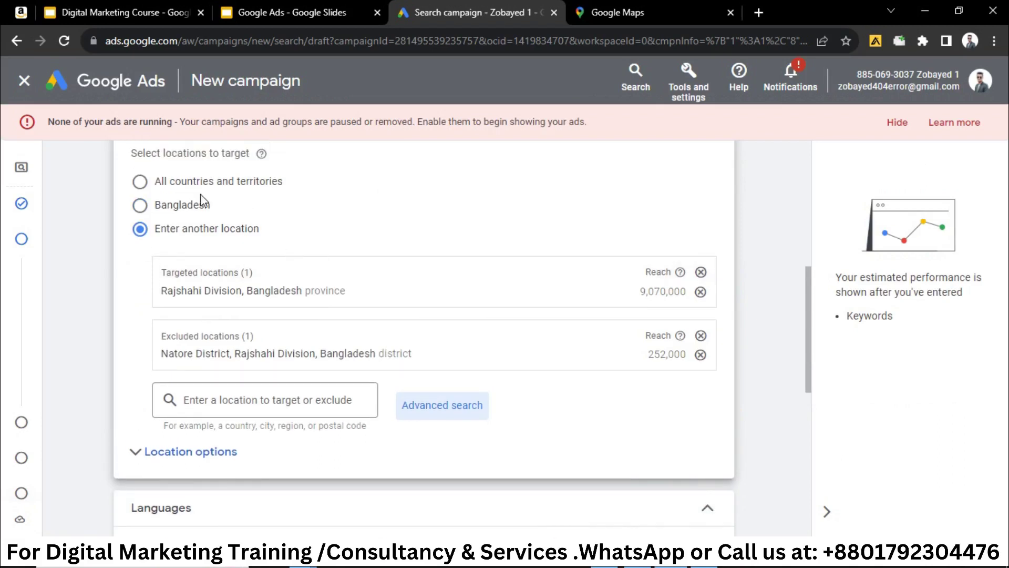
{"action": "scroll", "coordinate": [201, 201], "scroll_direction": "up", "scroll_amount": 1}
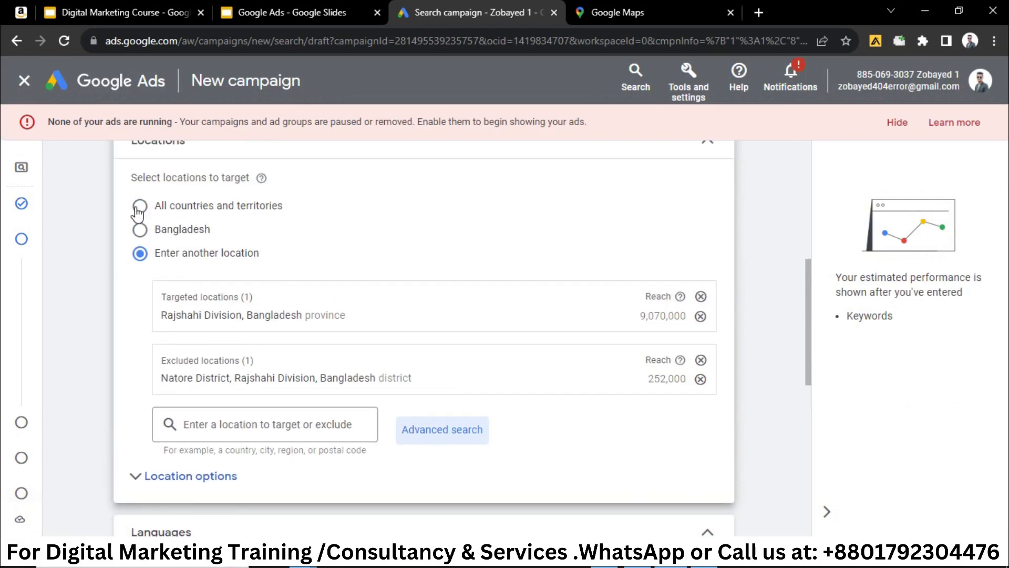
{"action": "left_click", "coordinate": [138, 208]}
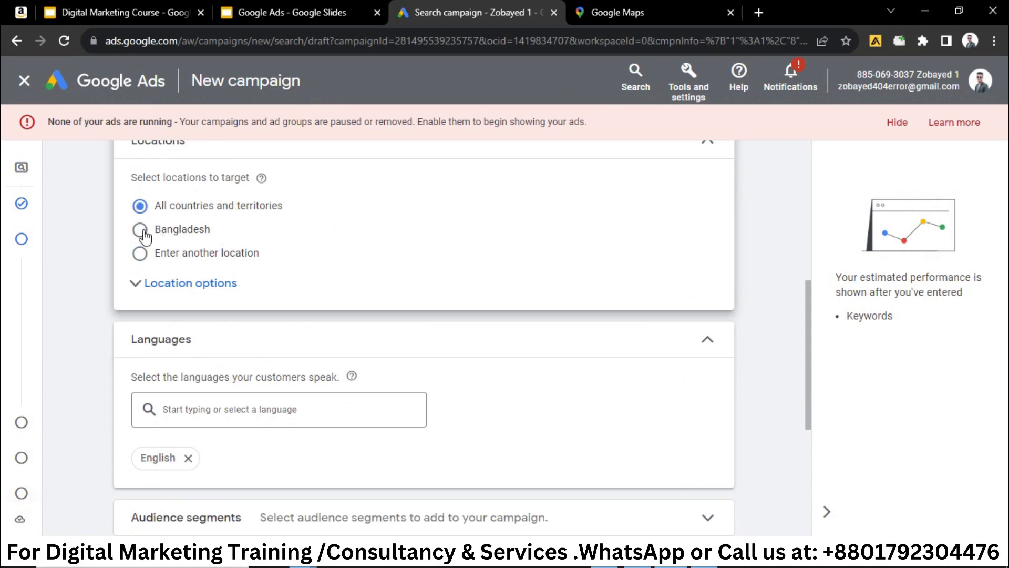
{"action": "left_click", "coordinate": [141, 231]}
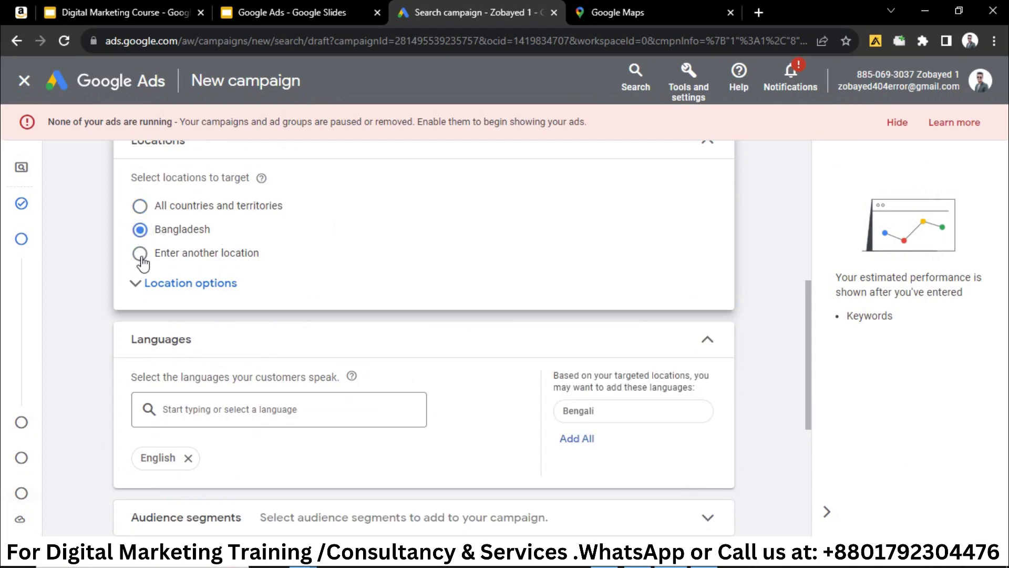
{"action": "left_click", "coordinate": [140, 254]}
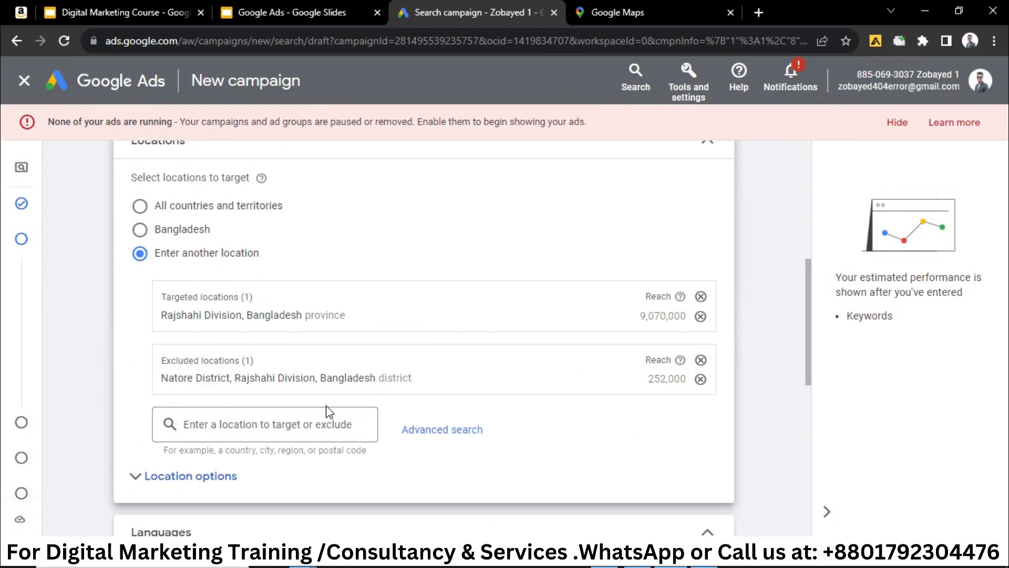
Open the advanced location search to examine the targeted and excluded areas on the map, and cancel it
{"action": "left_click", "coordinate": [450, 430]}
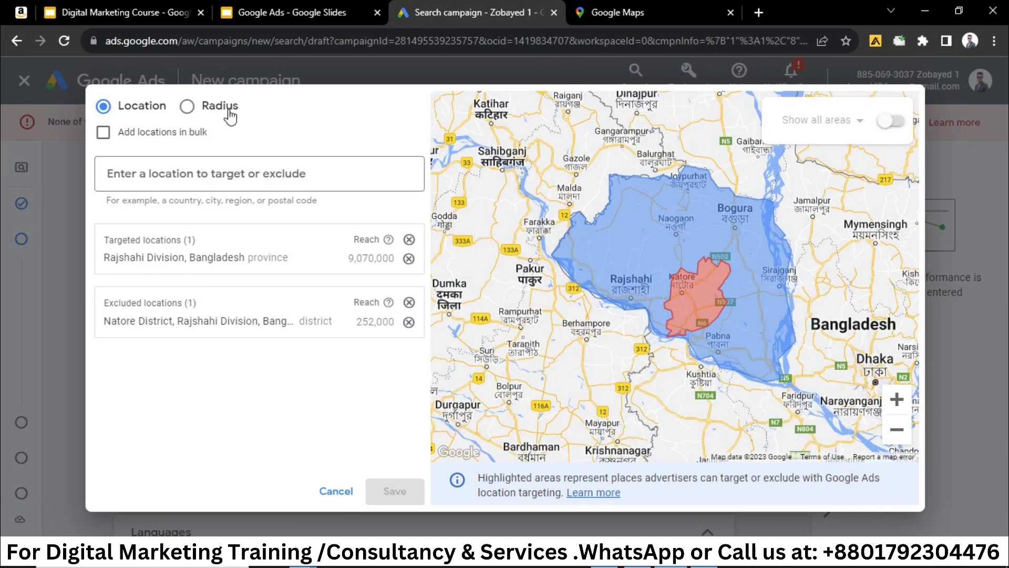
{"action": "scroll", "coordinate": [583, 321], "scroll_direction": "down", "scroll_amount": 2}
{"action": "left_click", "coordinate": [349, 500]}
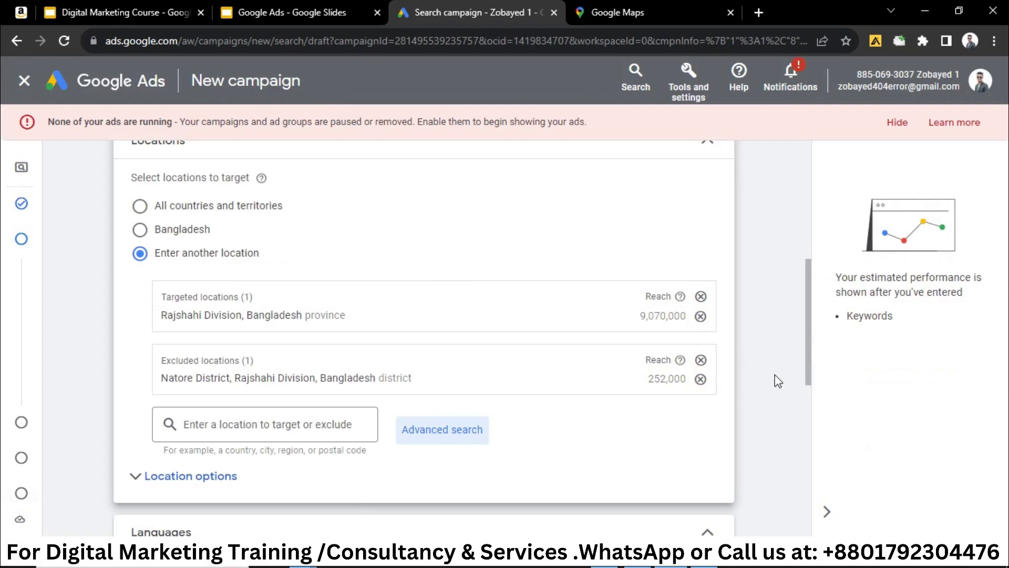